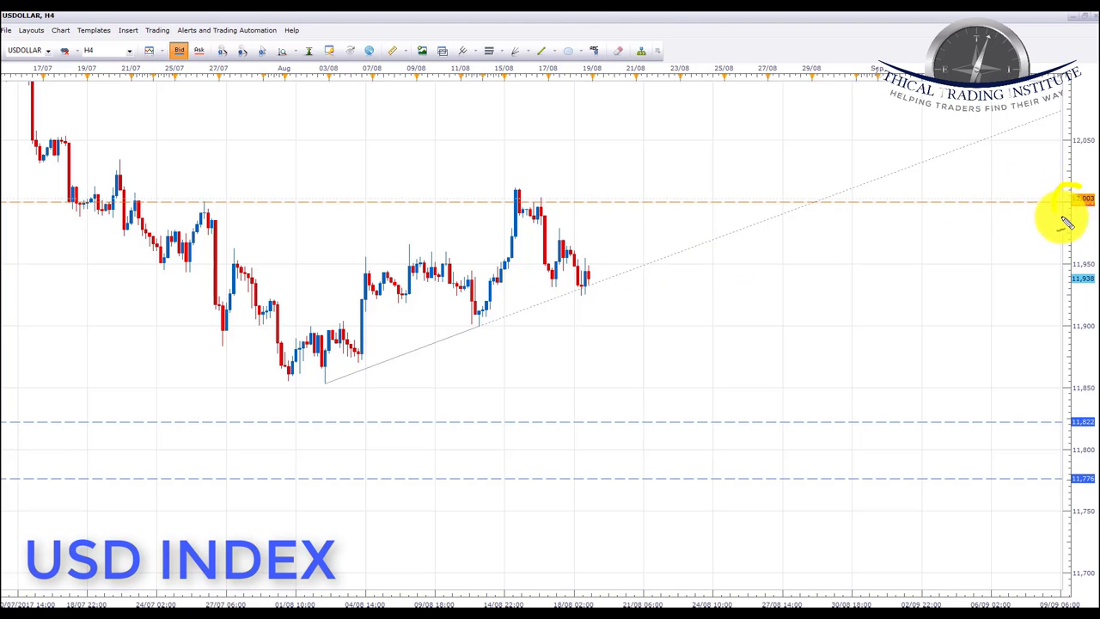
Mark the 12,000 resistance and the rising trendline's lows in yellow on the USDOLLAR chart, and clear the marks
left_click(1074, 201)
left_click_drag(378, 201, 614, 205)
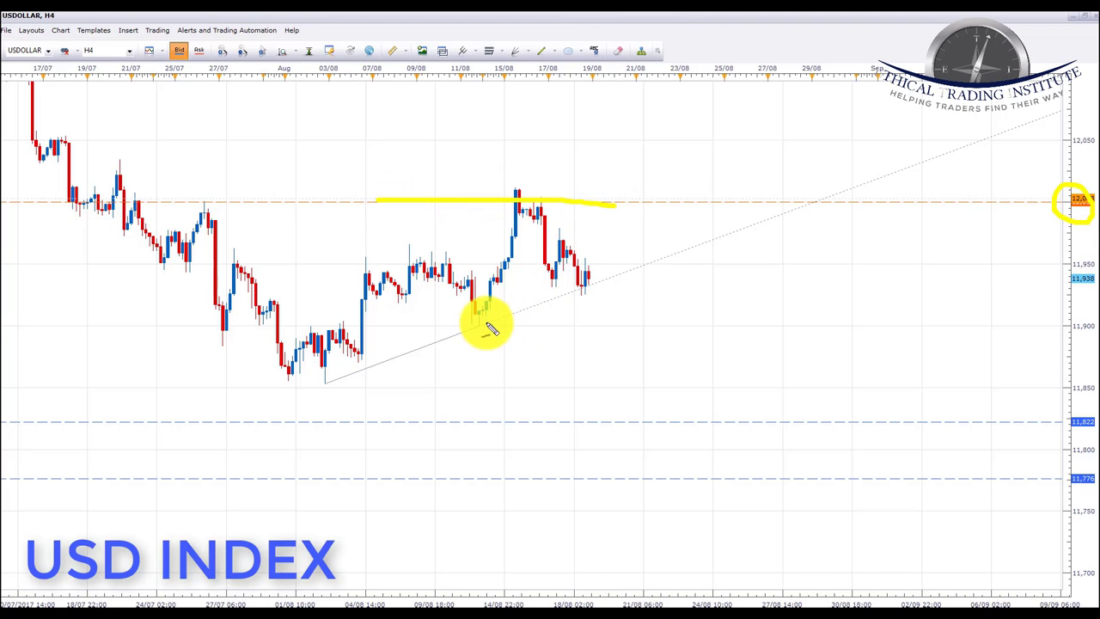
mouse_move(486, 319)
left_mouse_down()
mouse_move(472, 336)
mouse_move(464, 318)
left_mouse_up()
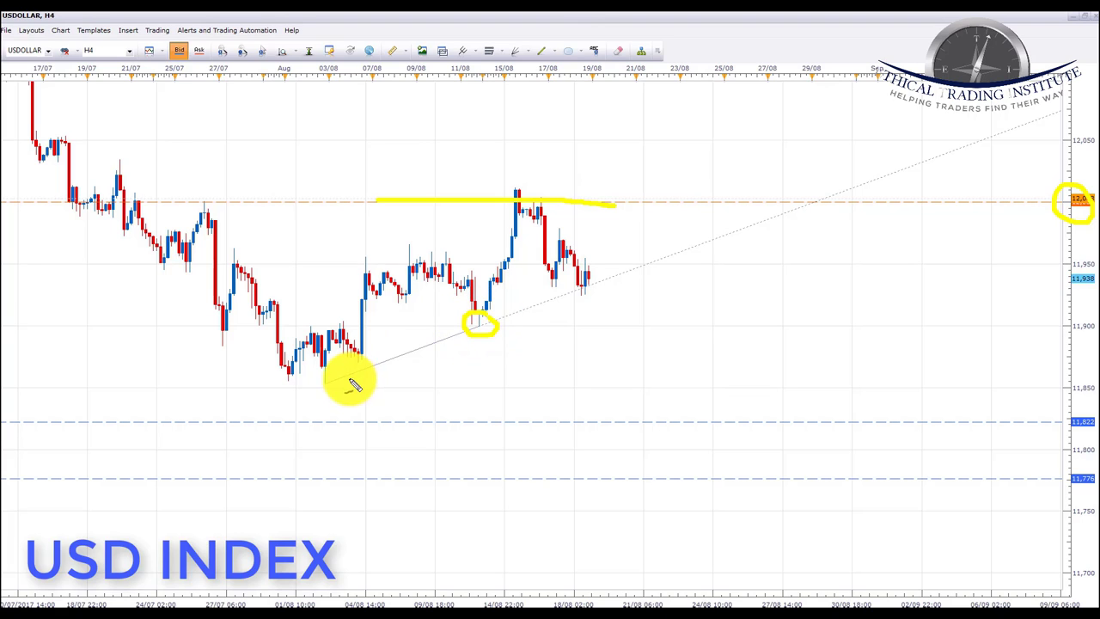
left_click_drag(329, 378, 332, 378)
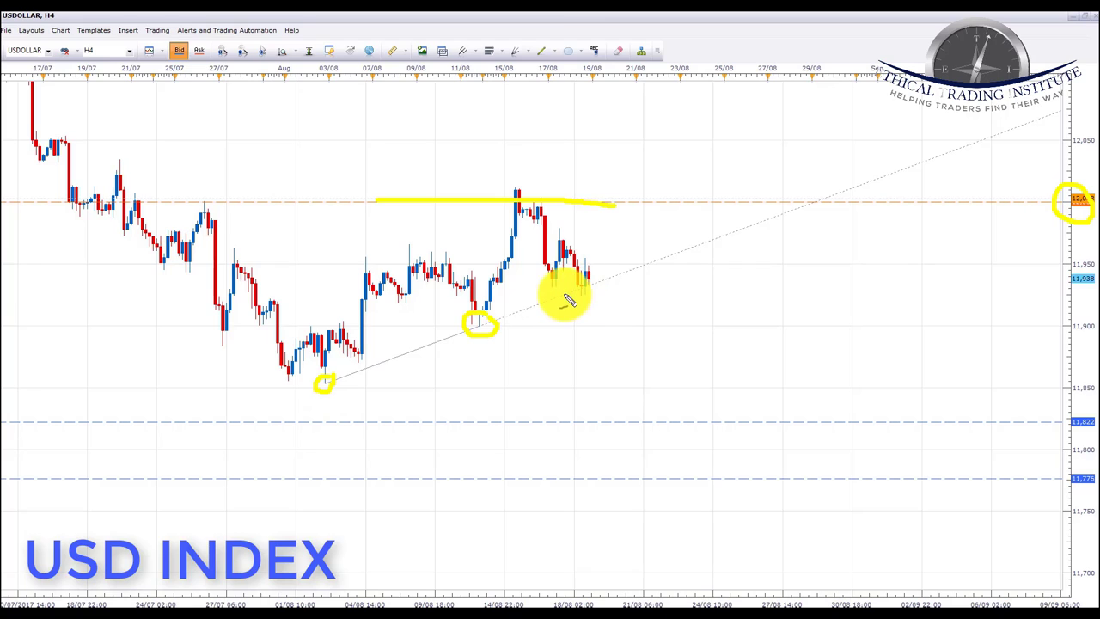
left_click_drag(565, 294, 630, 276)
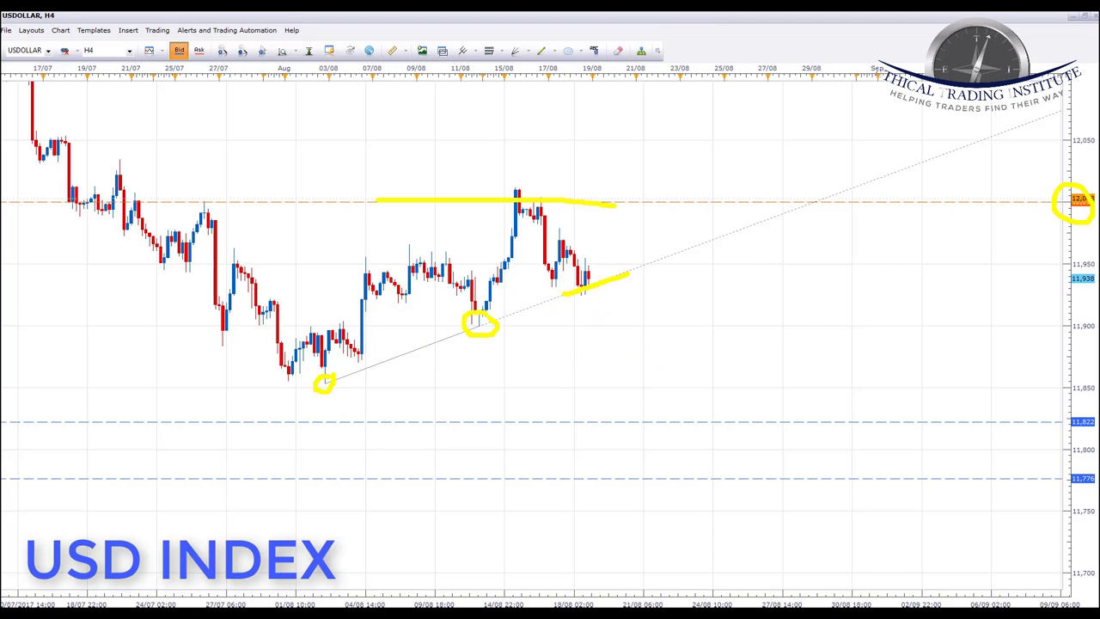
key("Escape")
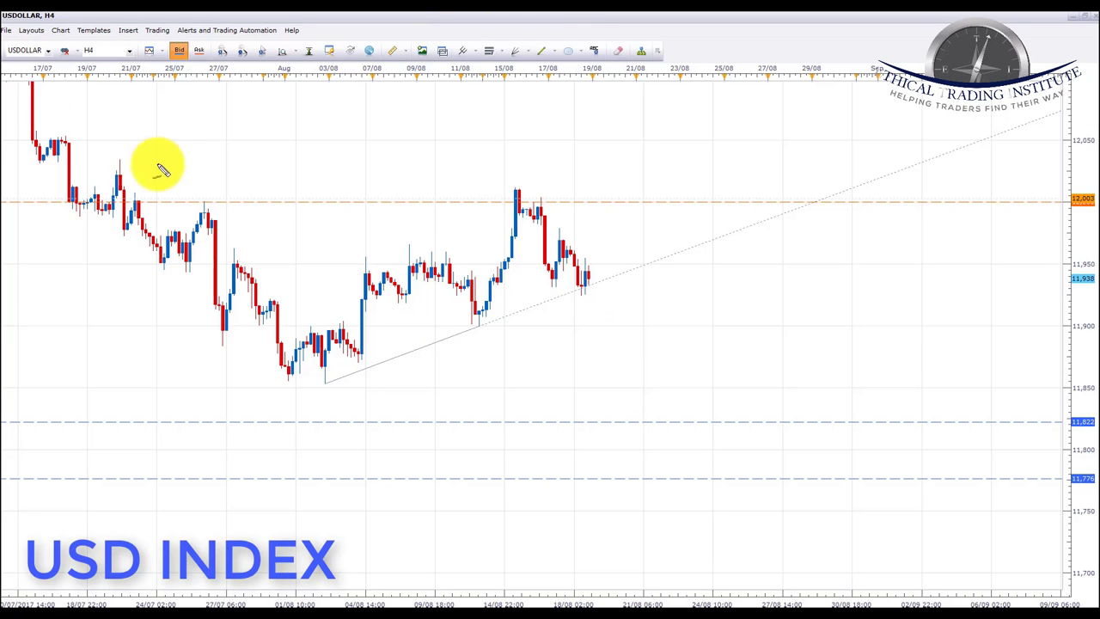
Trace the USDOLLAR decline, rebound and projected drop to 11,822, circling the 11,822 and 11,776 targets, and clear the drawing
mouse_move(32, 82)
left_mouse_down()
mouse_move(268, 354)
mouse_move(356, 353)
mouse_move(538, 209)
mouse_move(729, 426)
mouse_move(752, 421)
left_mouse_up()
mouse_move(1090, 388)
left_mouse_down()
mouse_move(1058, 434)
mouse_move(1096, 412)
mouse_move(1092, 404)
left_mouse_up()
mouse_move(1066, 467)
left_mouse_down()
mouse_move(1081, 456)
mouse_move(1080, 503)
mouse_move(1088, 454)
left_mouse_up()
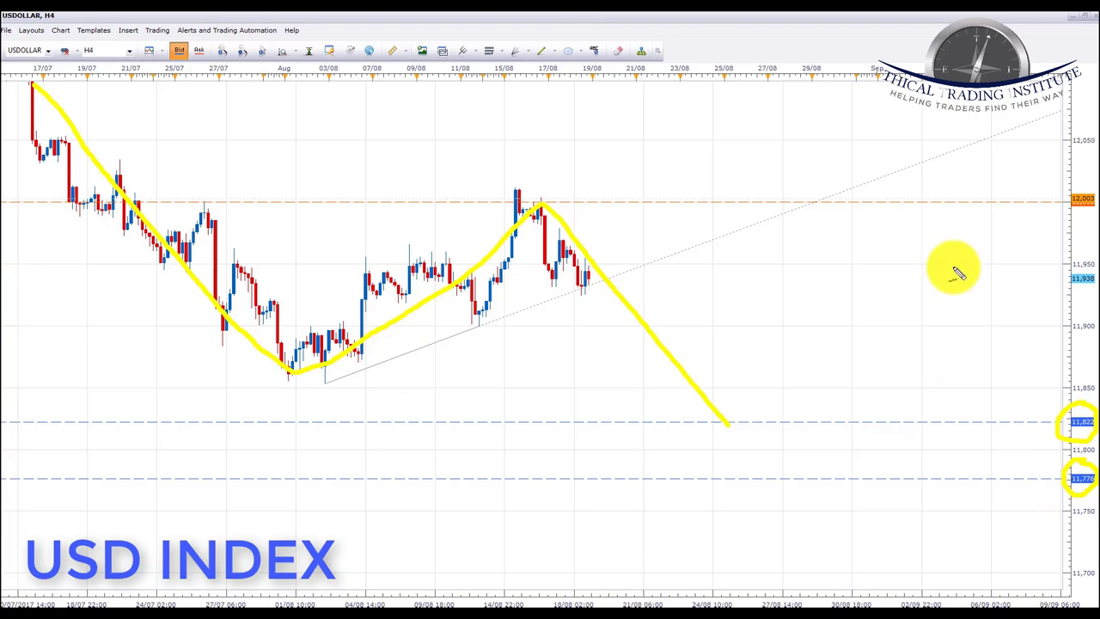
key("Escape")
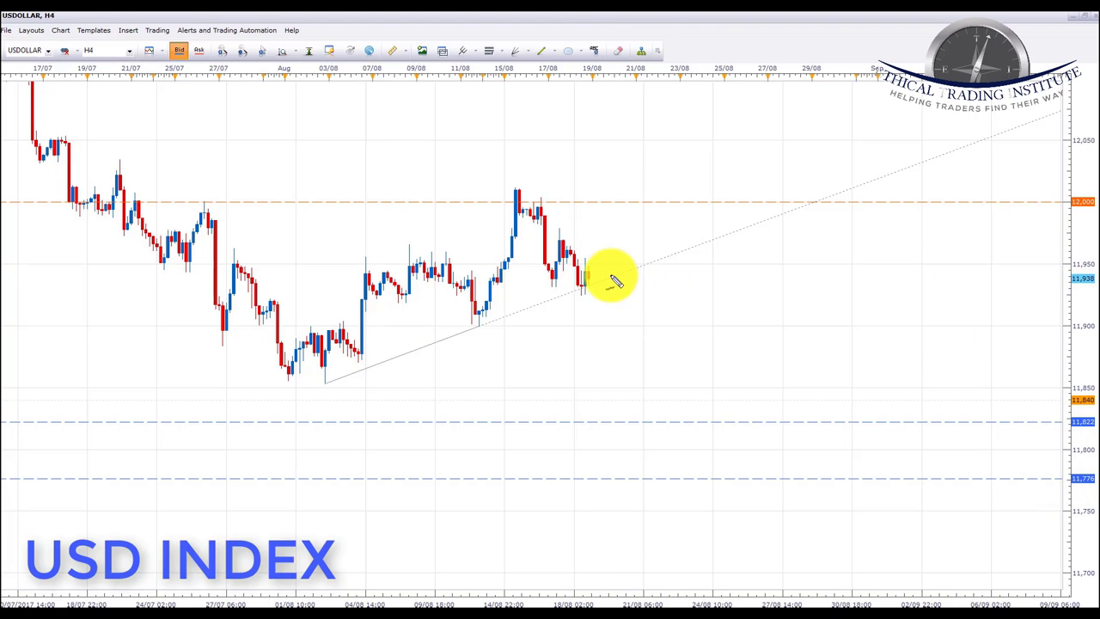
Trace the August upswing and project a rise from the circled latest candles to 12,000 and a fall toward 11,776; clear the drawing
mouse_move(606, 268)
left_mouse_down()
mouse_move(584, 270)
mouse_move(582, 290)
mouse_move(610, 283)
mouse_move(607, 270)
left_mouse_up()
mouse_move(322, 363)
left_mouse_down()
mouse_move(376, 289)
mouse_move(453, 295)
mouse_move(504, 246)
mouse_move(517, 194)
left_mouse_up()
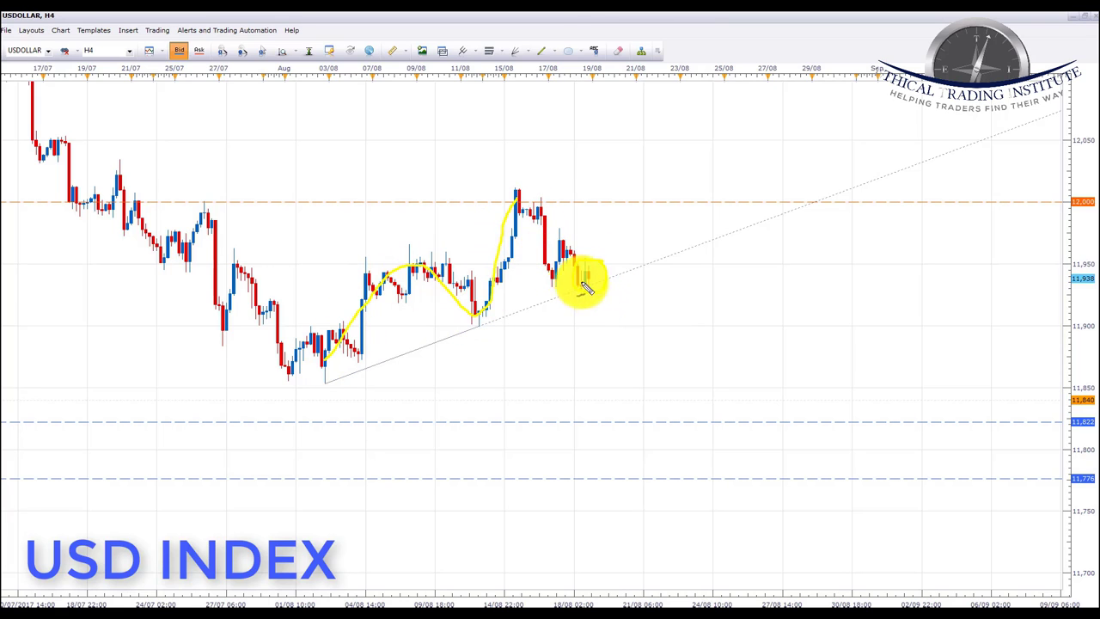
left_click_drag(595, 286, 615, 245)
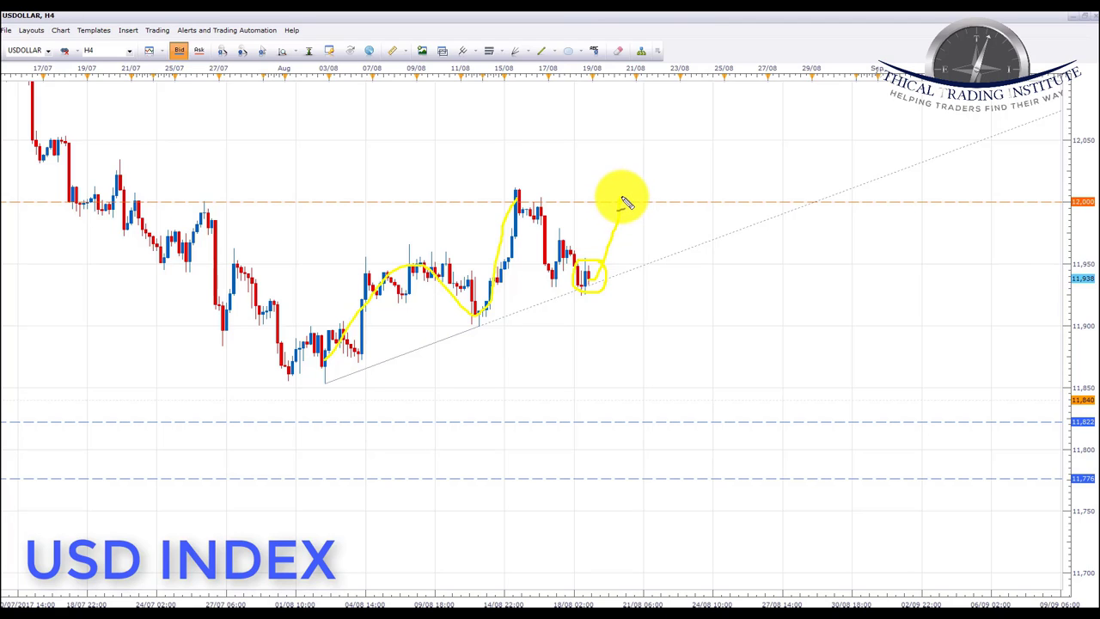
mouse_move(634, 199)
left_mouse_down()
mouse_move(659, 228)
mouse_move(692, 387)
mouse_move(712, 398)
mouse_move(713, 467)
mouse_move(735, 479)
mouse_move(739, 466)
left_mouse_up()
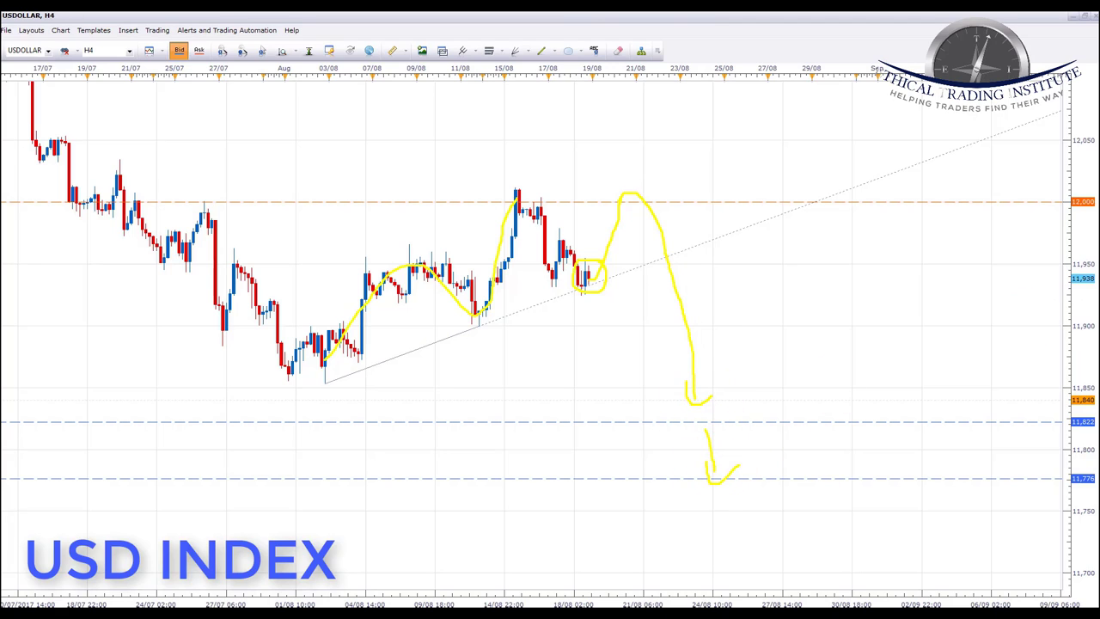
key("Escape")
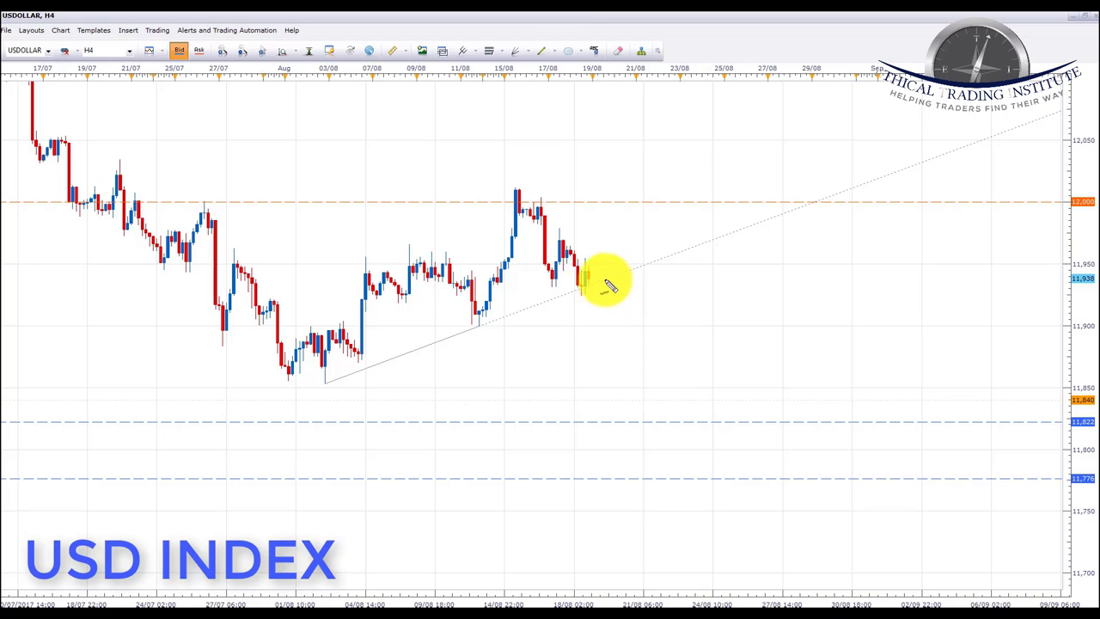
Draw an alternative USDOLLAR path breaking below the trendline toward 11,822, marking the break level and both downside targets, and clear it
left_click_drag(593, 280, 615, 204)
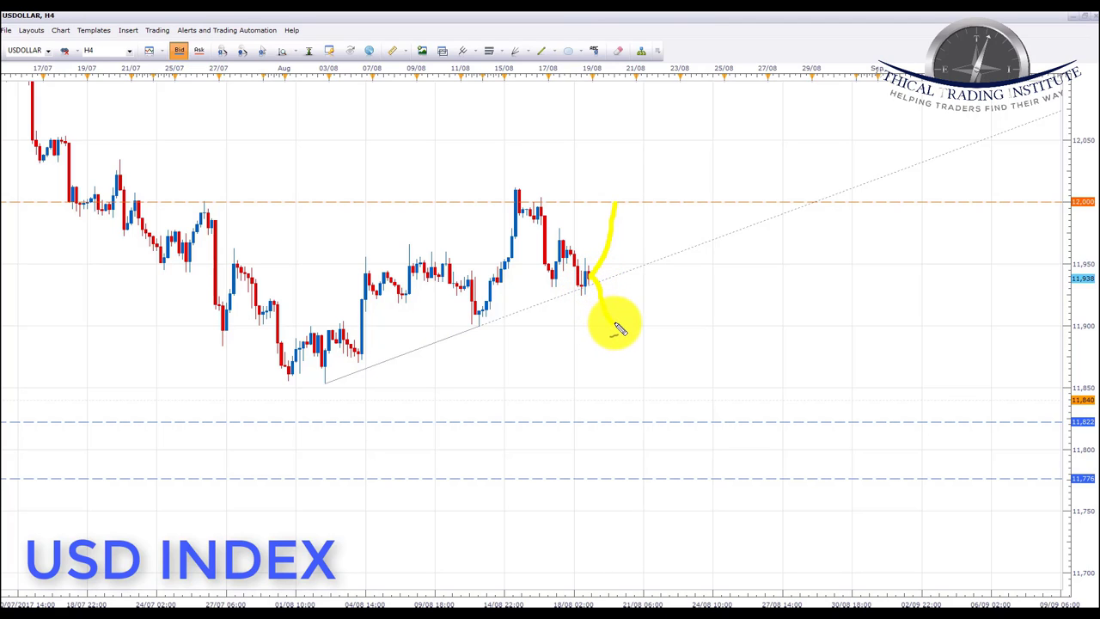
left_click_drag(535, 302, 645, 314)
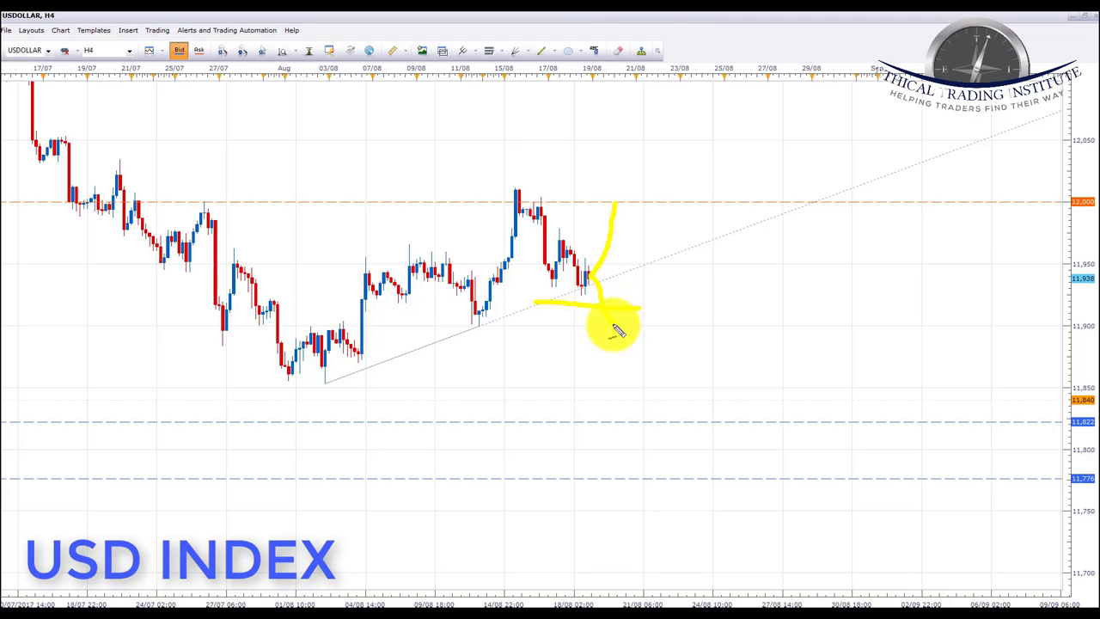
mouse_move(628, 323)
left_mouse_down()
mouse_move(655, 313)
mouse_move(680, 366)
mouse_move(715, 370)
mouse_move(747, 418)
left_mouse_up()
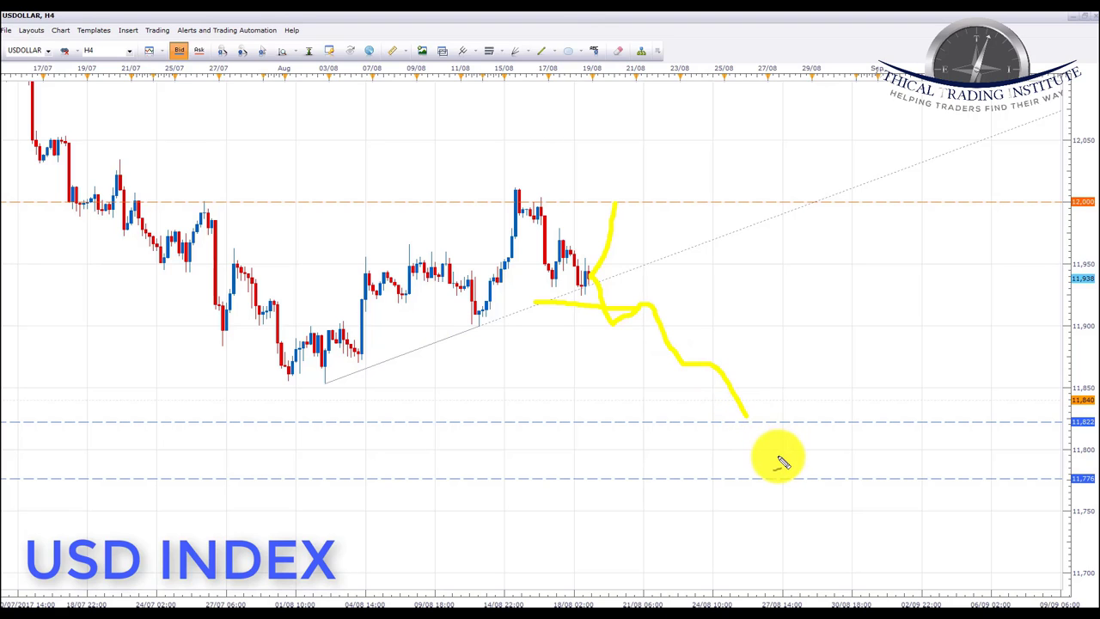
mouse_move(1083, 404)
left_mouse_down()
mouse_move(1061, 432)
mouse_move(1095, 416)
left_mouse_up()
mouse_move(1080, 464)
left_mouse_down()
mouse_move(1084, 472)
mouse_move(1060, 478)
mouse_move(1080, 486)
left_mouse_up()
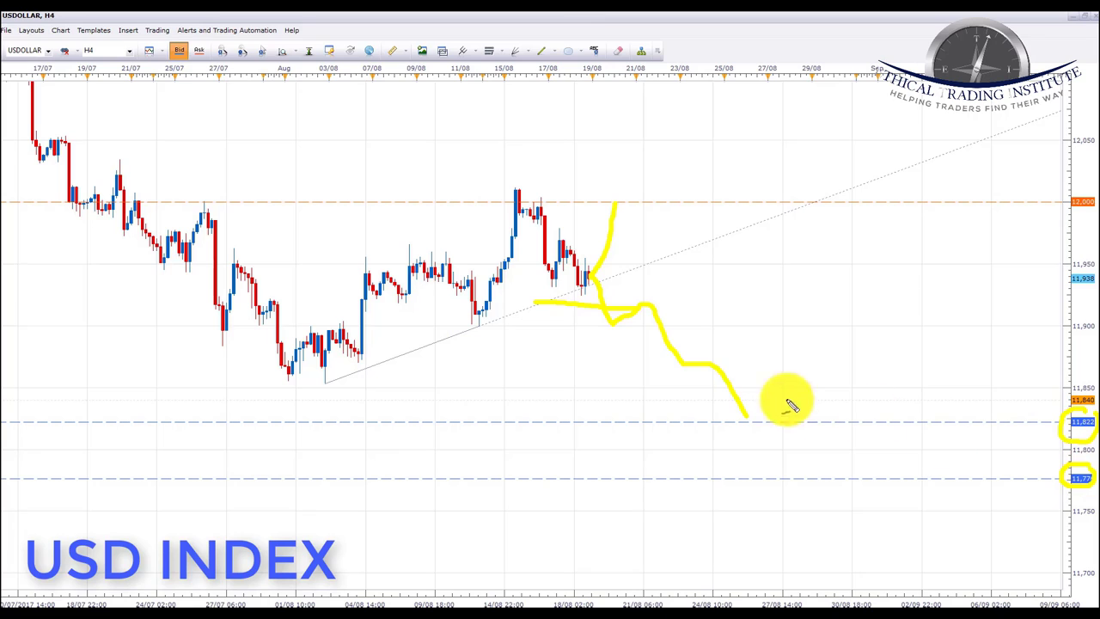
mouse_move(550, 311)
left_mouse_down()
mouse_move(668, 300)
mouse_move(550, 318)
left_mouse_up()
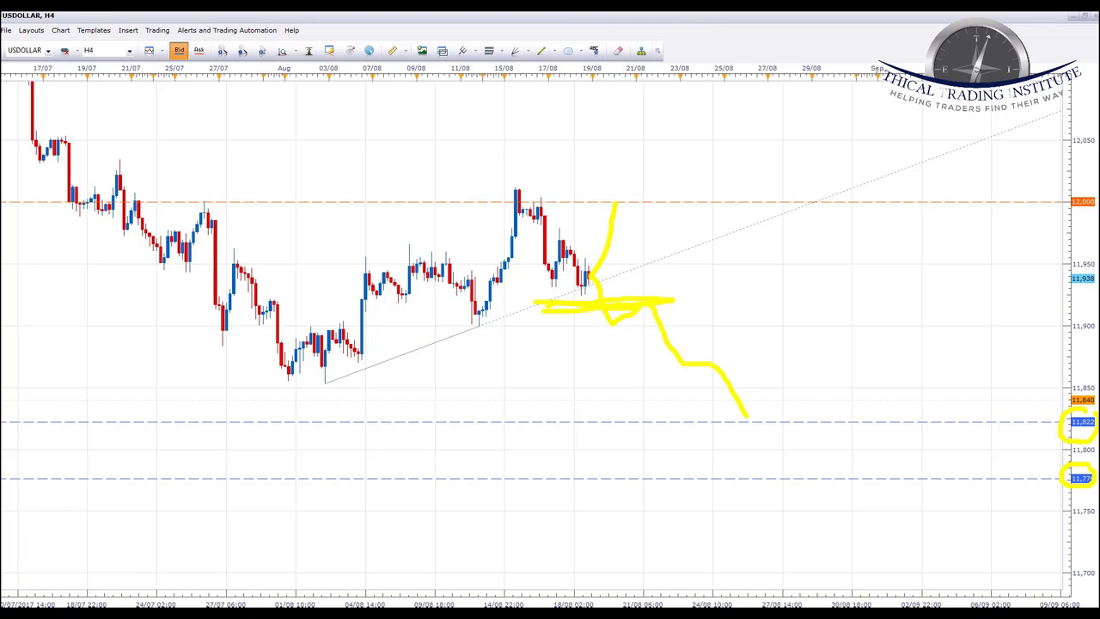
key("Escape")
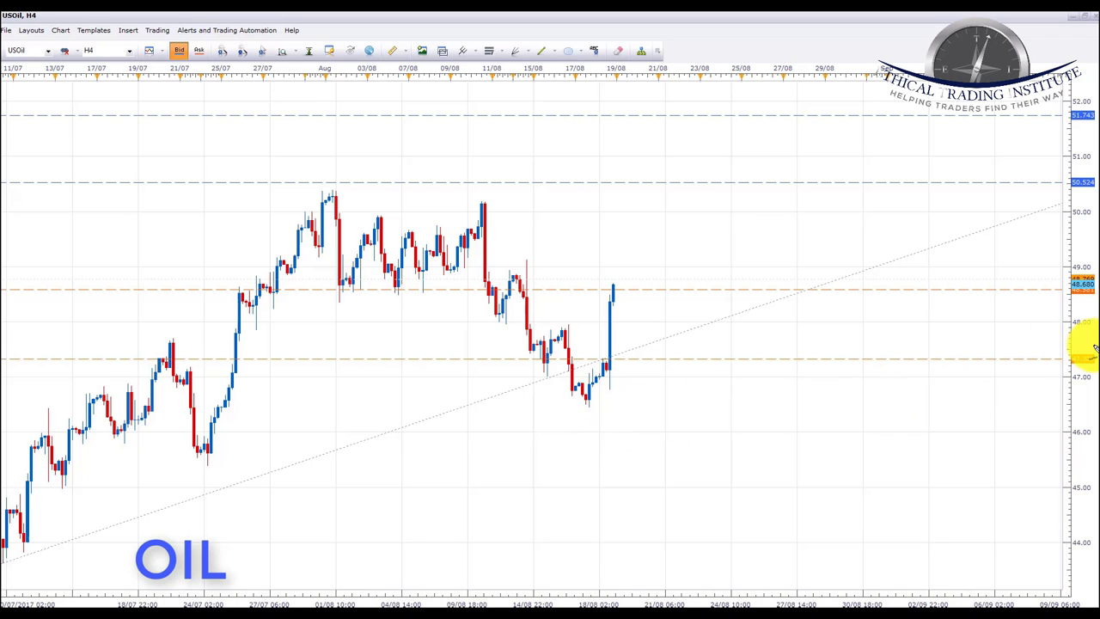
Highlight the 47.320 level and July upswing on the USOil chart, circle the 50.524 and 51.743 targets, and clear the marks
mouse_move(1070, 346)
left_mouse_down()
mouse_move(1083, 362)
mouse_move(1085, 347)
left_mouse_up()
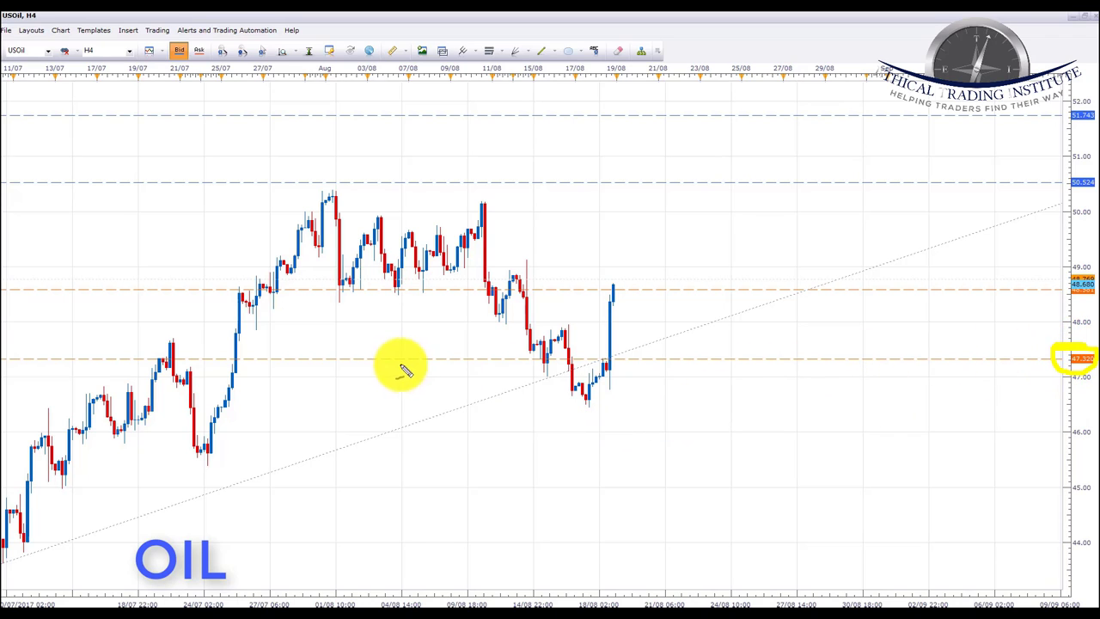
left_click_drag(382, 360, 651, 361)
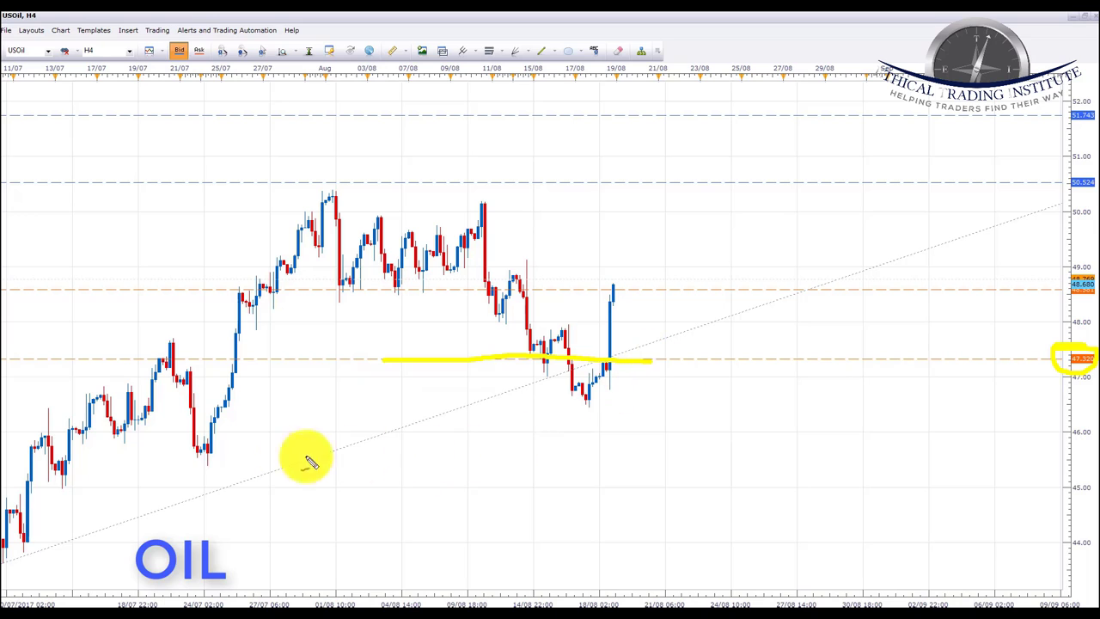
mouse_move(55, 519)
left_mouse_down()
mouse_move(117, 374)
mouse_move(221, 417)
mouse_move(292, 244)
left_mouse_up()
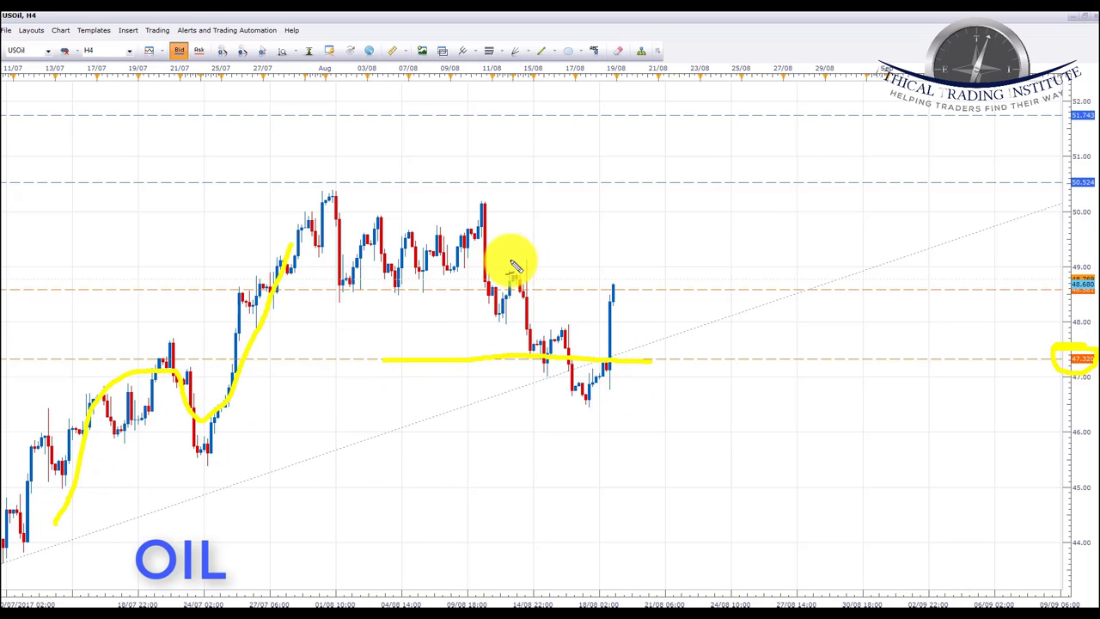
mouse_move(1087, 164)
left_mouse_down()
mouse_move(1055, 181)
mouse_move(1094, 196)
left_mouse_up()
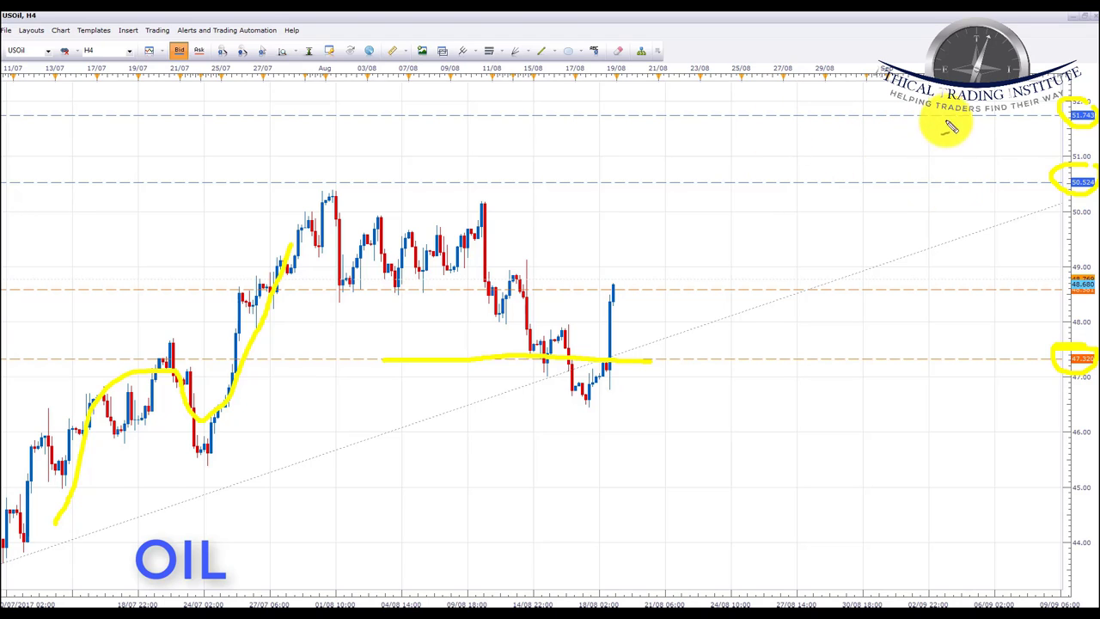
key("Escape")
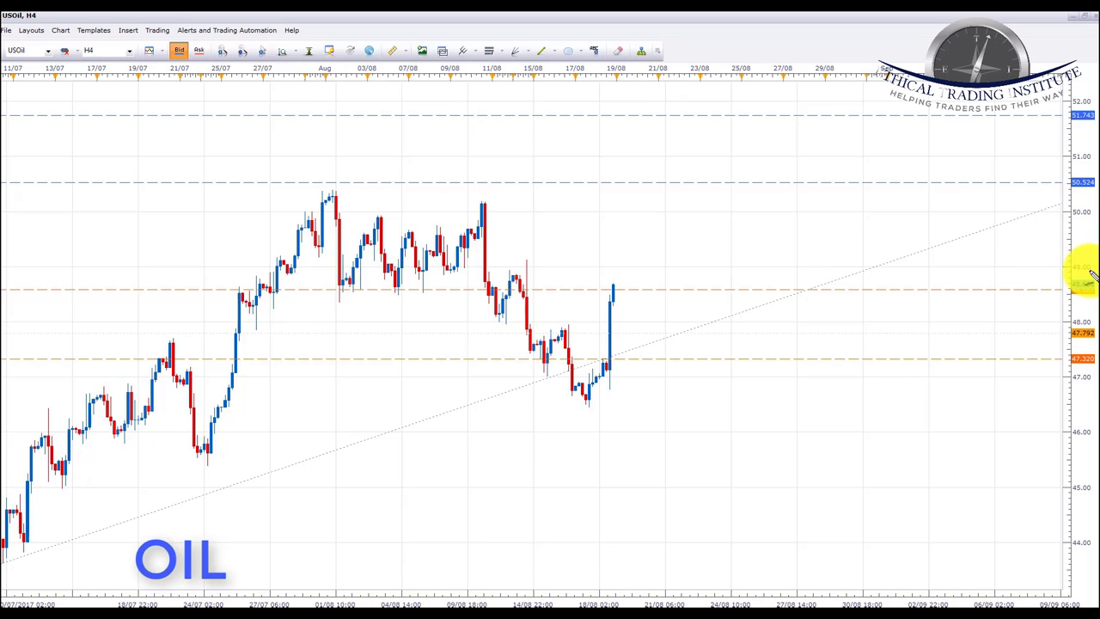
Mark the broken support near 48.68, trace the decline past 47.320 and point an arrow at the latest rally candle; clear the marks
mouse_move(1051, 287)
left_mouse_down()
mouse_move(1074, 300)
mouse_move(1085, 277)
left_mouse_up()
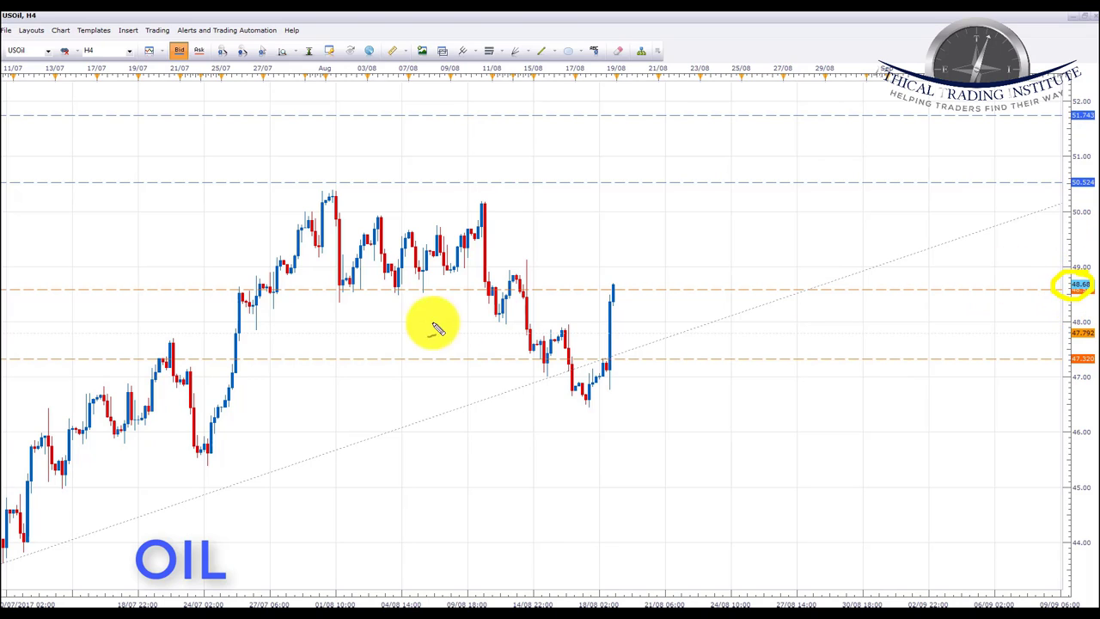
left_click_drag(385, 291, 512, 285)
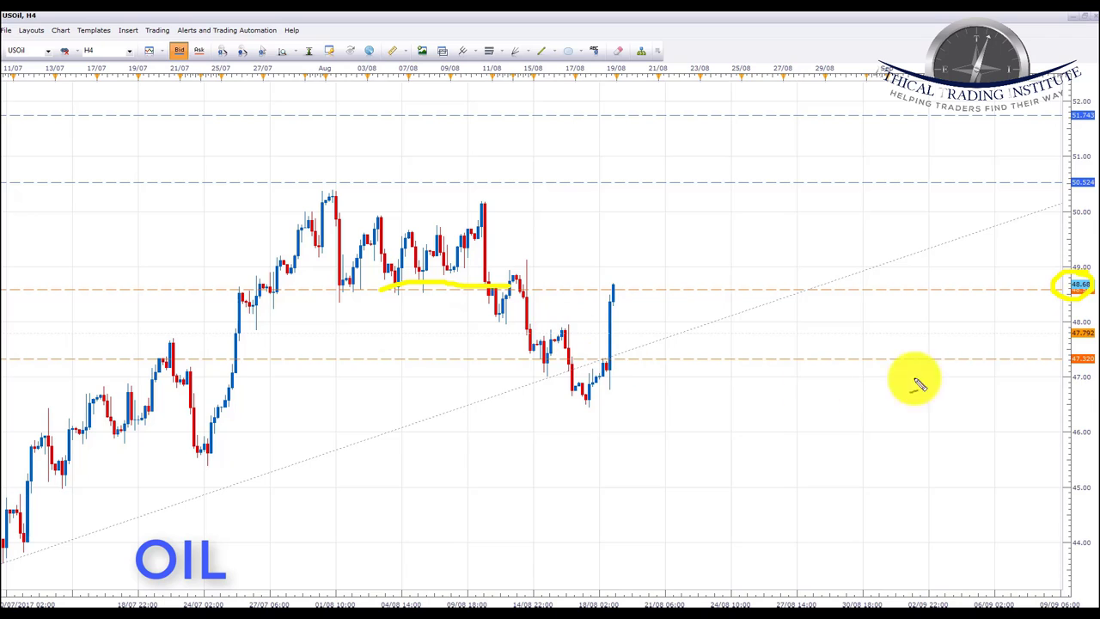
mouse_move(1085, 346)
left_mouse_down()
mouse_move(1066, 369)
mouse_move(1097, 377)
left_mouse_up()
mouse_move(519, 284)
left_mouse_down()
mouse_move(549, 376)
mouse_move(573, 368)
mouse_move(591, 400)
left_mouse_up()
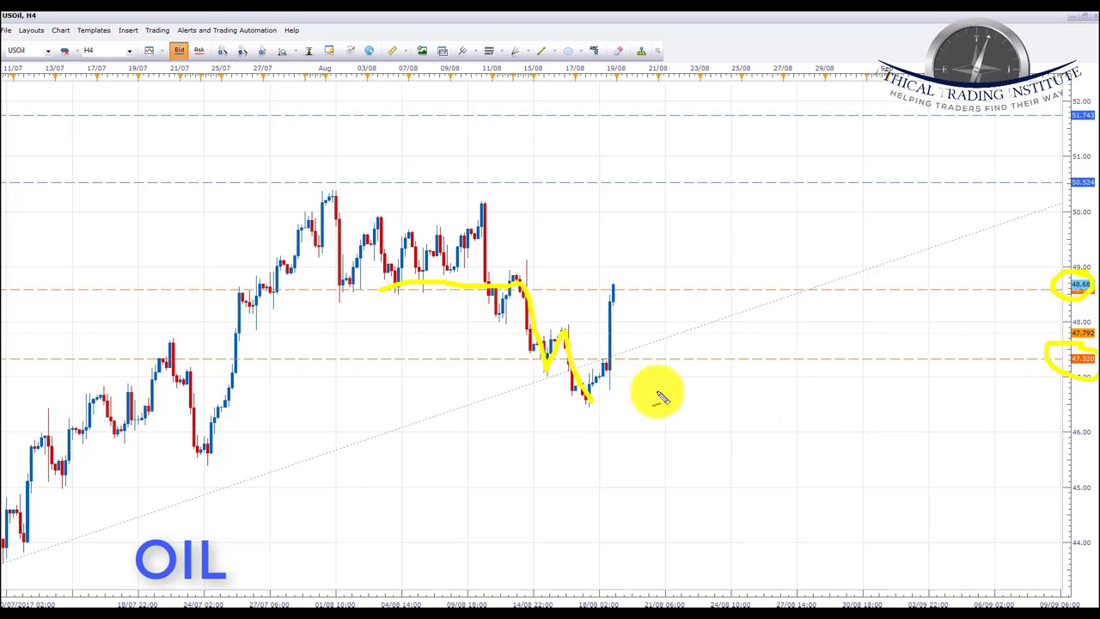
mouse_move(730, 332)
left_mouse_down()
mouse_move(632, 338)
mouse_move(643, 338)
left_mouse_up()
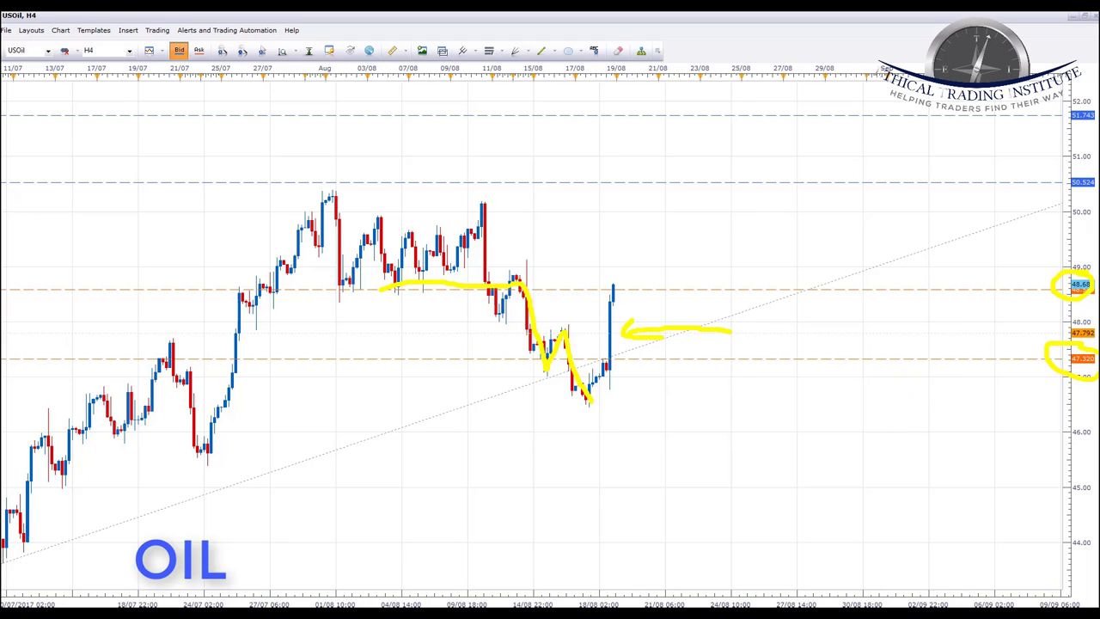
key("e")
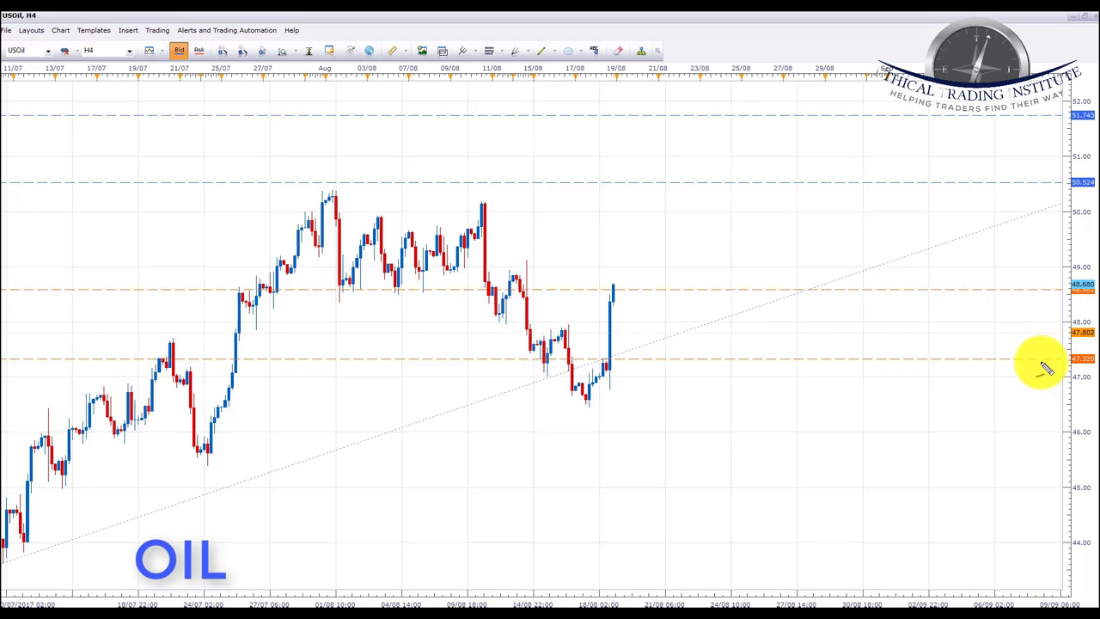
Project a USOil pullback to the rising trendline above the marked 47.320 support and a rise toward the circled 50.524 and 51.743 targets
mouse_move(1087, 354)
left_mouse_down()
mouse_move(1049, 359)
mouse_move(1074, 373)
mouse_move(1043, 346)
left_mouse_up()
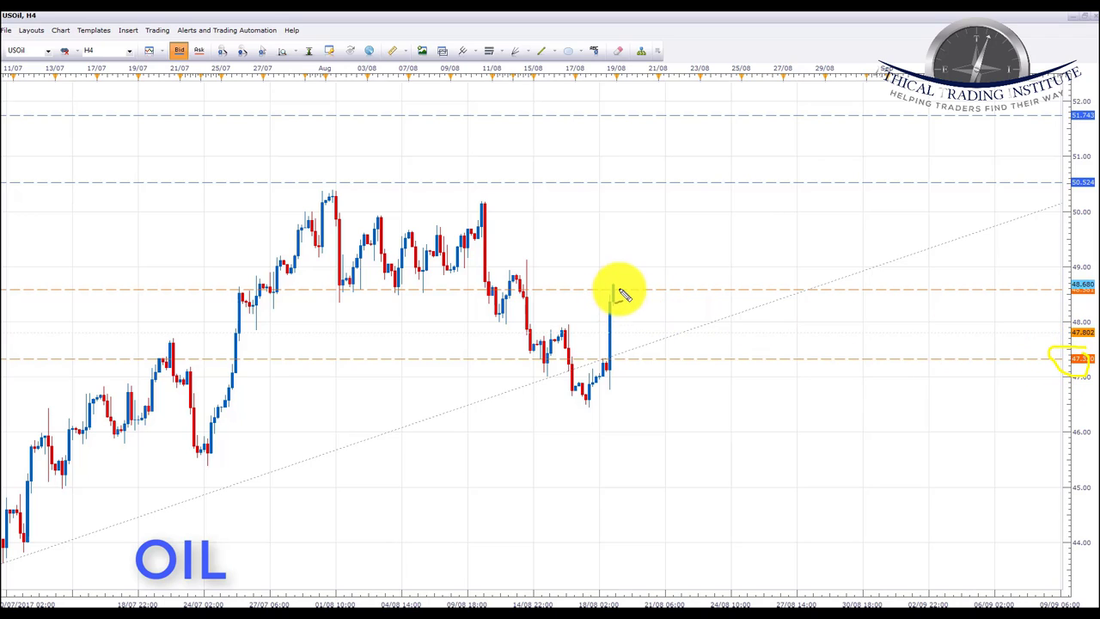
mouse_move(571, 295)
left_mouse_down()
mouse_move(651, 291)
mouse_move(630, 306)
mouse_move(640, 339)
left_mouse_up()
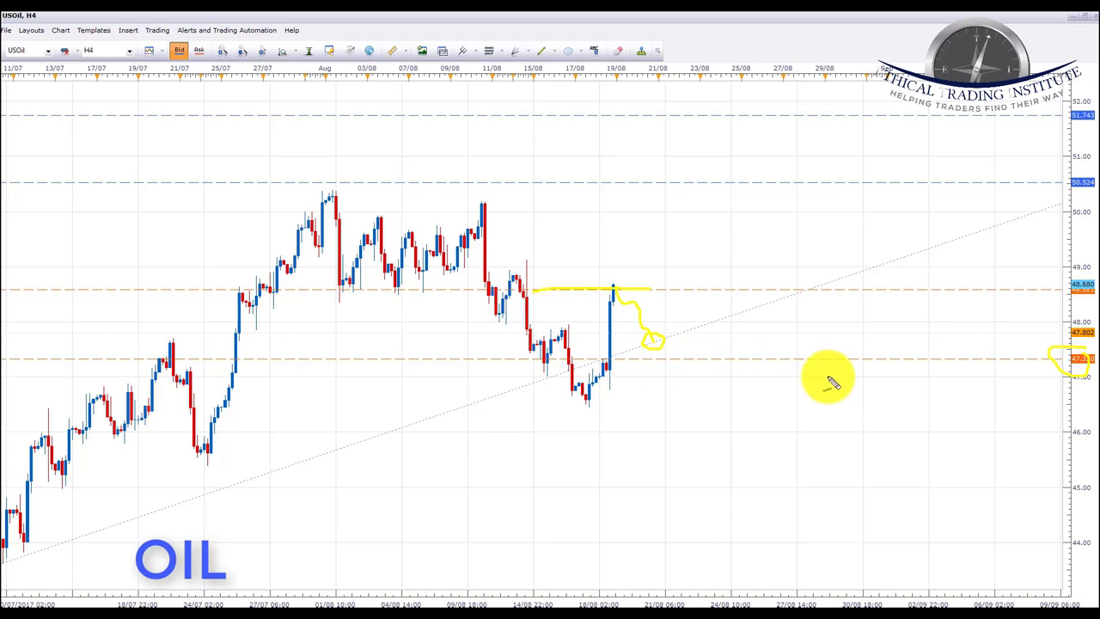
left_click_drag(550, 360, 729, 359)
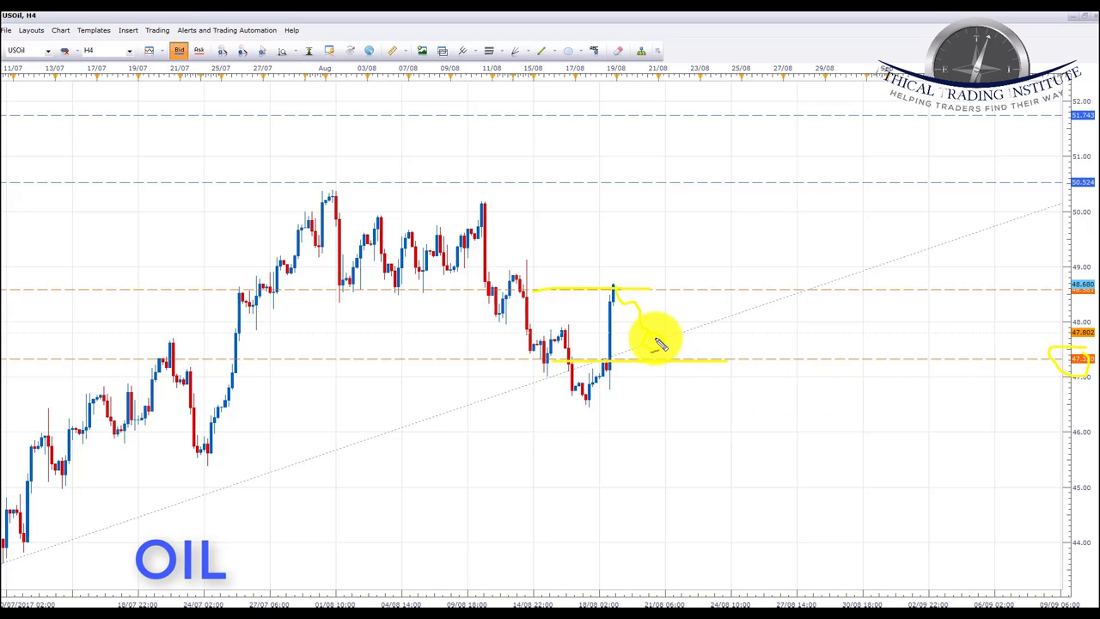
mouse_move(670, 334)
left_mouse_down()
mouse_move(684, 203)
mouse_move(678, 217)
mouse_move(695, 196)
mouse_move(698, 205)
mouse_move(683, 191)
left_mouse_up()
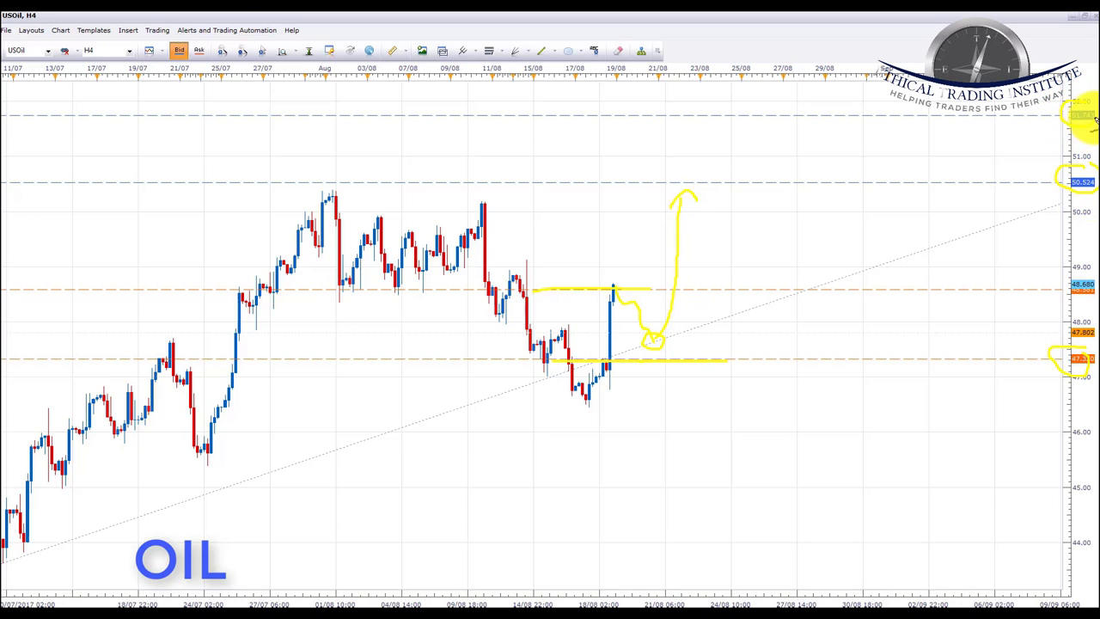
left_click_drag(1086, 110, 1081, 103)
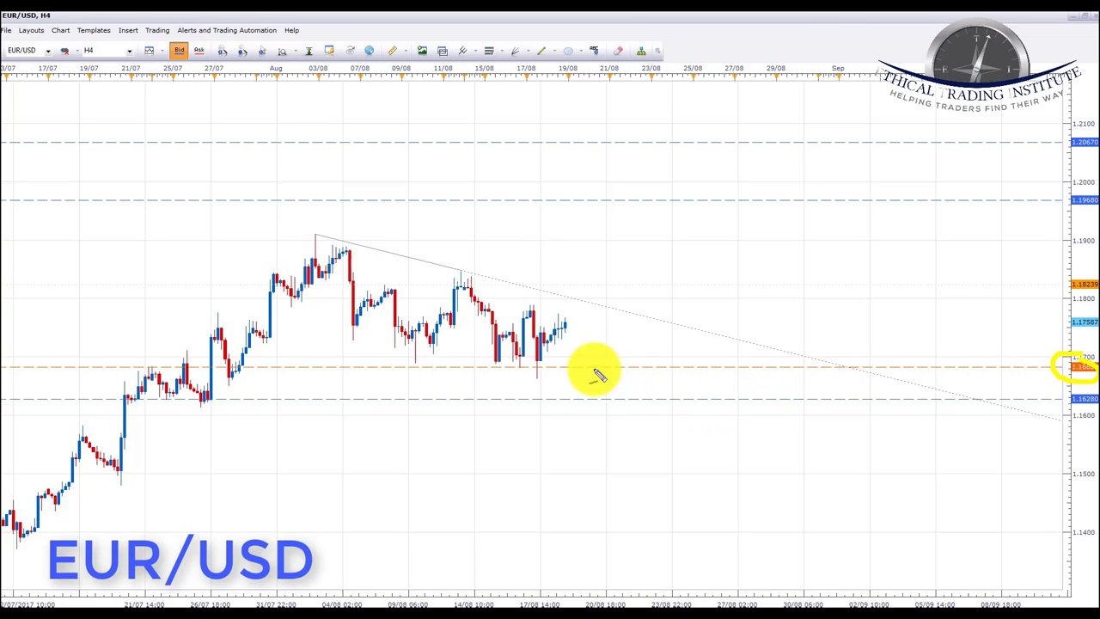
Sketch freehand marks around the descending trendline on the EUR/USD chart and clear all annotations
mouse_move(736, 204)
left_mouse_down()
mouse_move(737, 300)
mouse_move(787, 308)
mouse_move(825, 295)
mouse_move(896, 378)
left_mouse_up()
mouse_move(659, 271)
left_mouse_down()
mouse_move(714, 272)
mouse_move(709, 293)
left_mouse_up()
key("Escape")
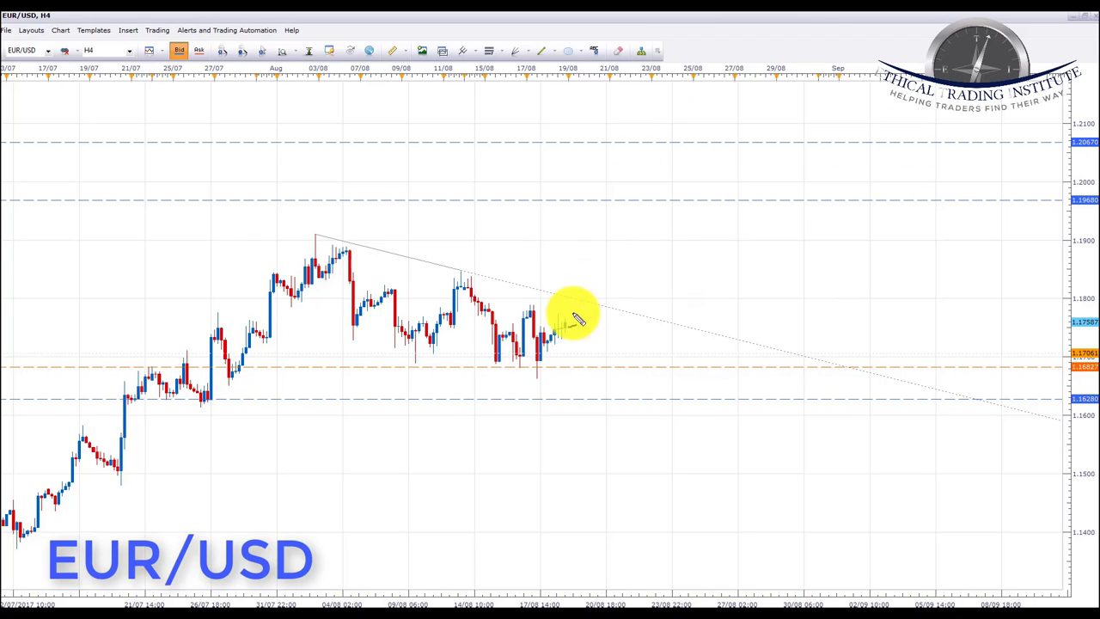
Project a EUR/USD breakout and retest of the descending trendline, circle the 1.19680 and 1.20670 targets, sketch an alternative dip, and clear the marks
mouse_move(570, 330)
left_mouse_down()
mouse_move(577, 299)
mouse_move(607, 297)
left_mouse_up()
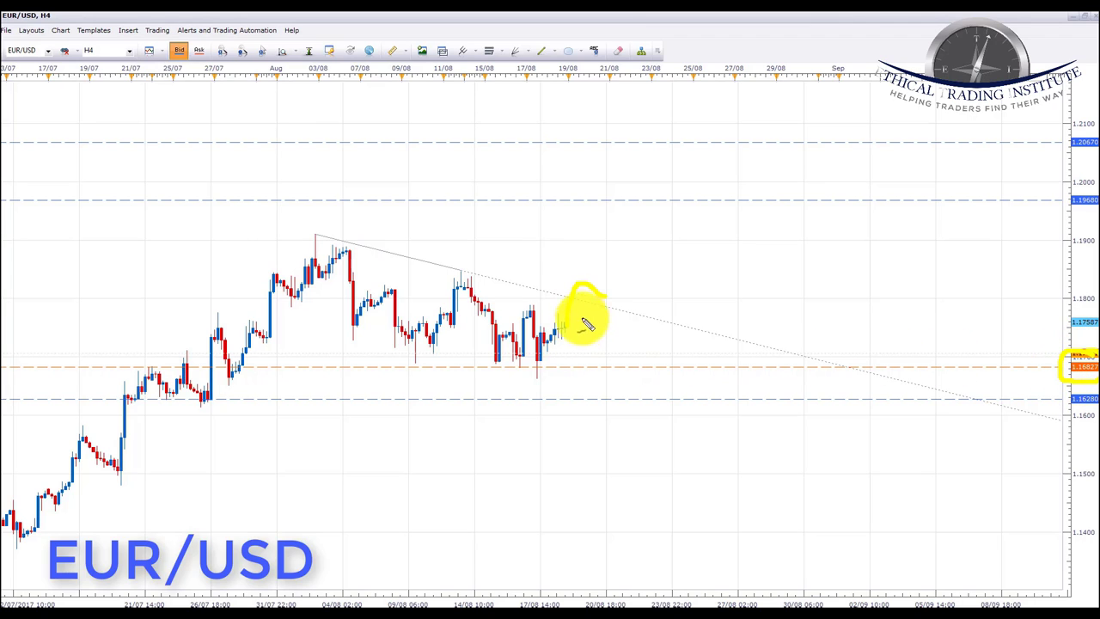
left_click_drag(607, 301, 653, 211)
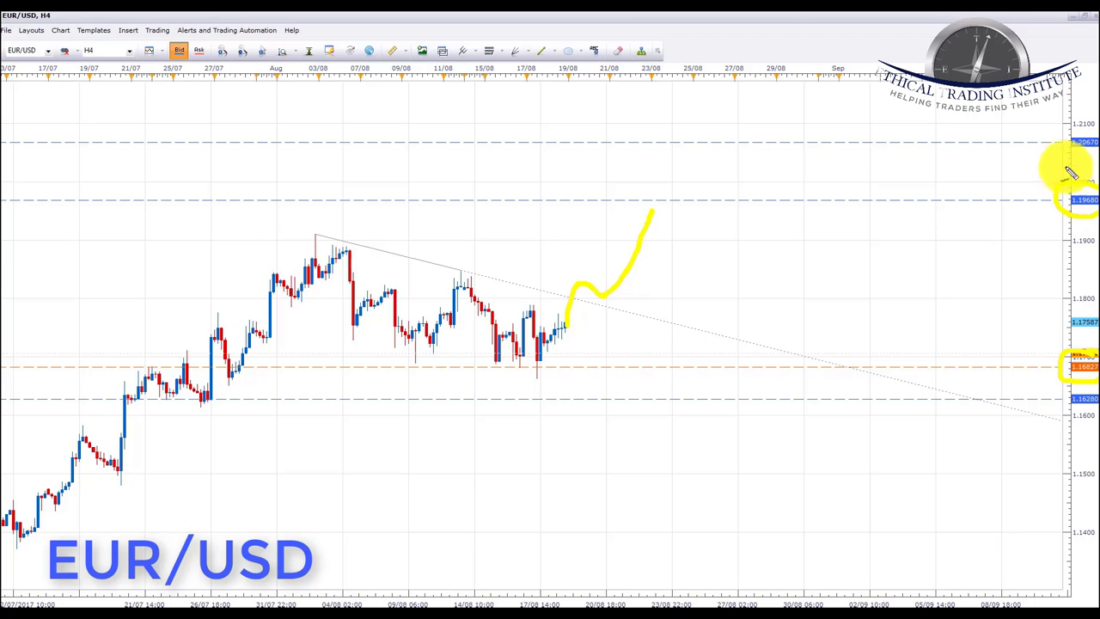
mouse_move(1080, 134)
left_mouse_down()
mouse_move(1057, 152)
mouse_move(1087, 169)
left_mouse_up()
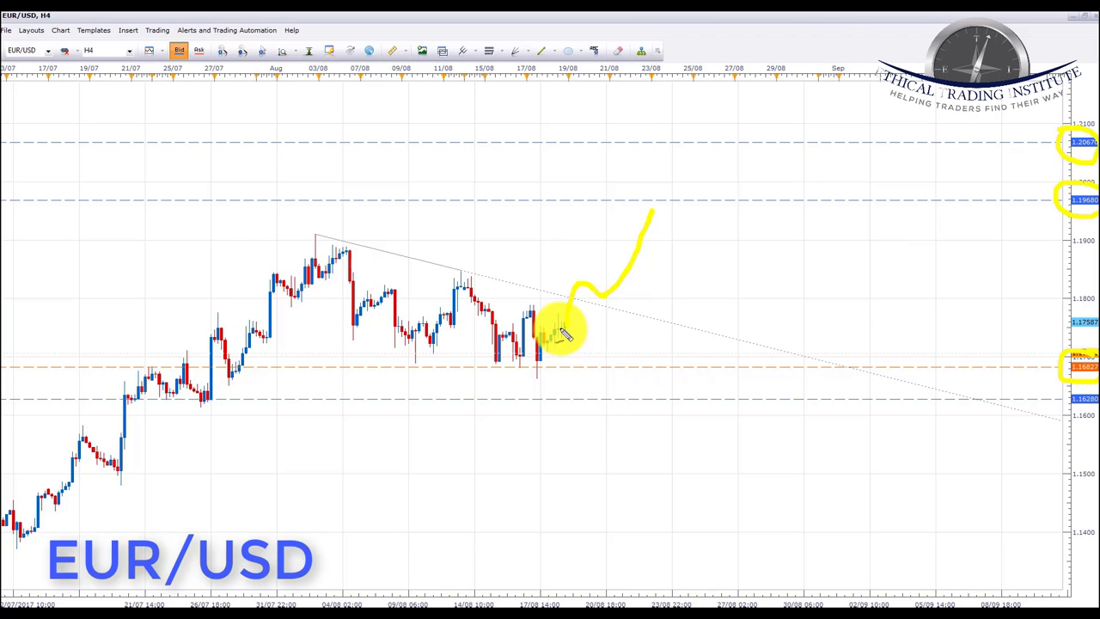
left_click_drag(580, 364, 588, 348)
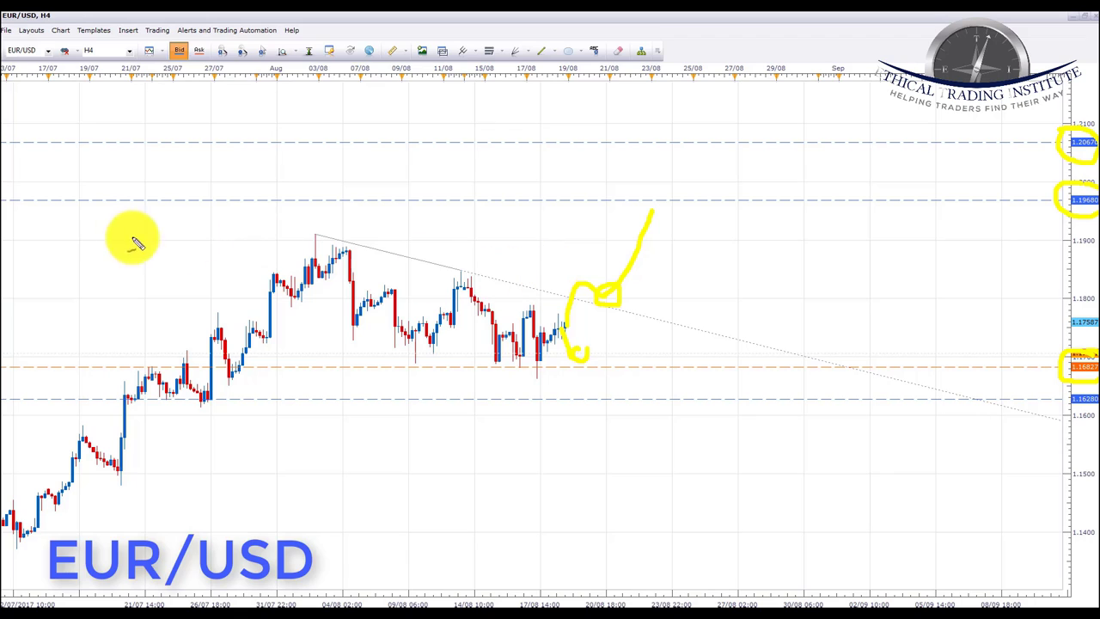
key("e")
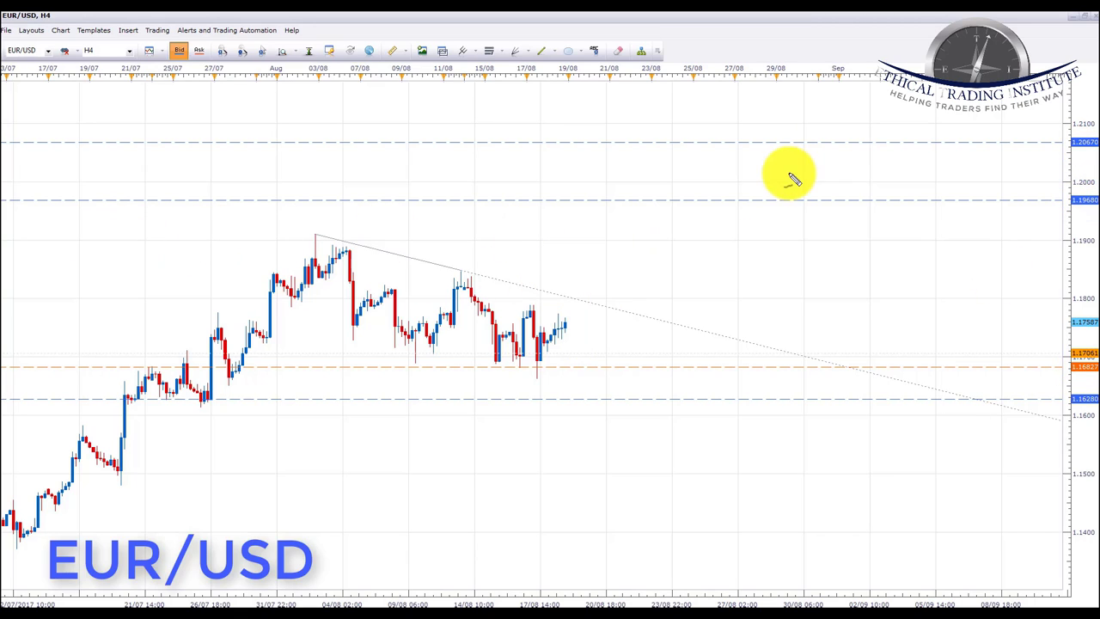
Project a EUR/USD dip to the circled 1.16827 support and a rebound through the trendline, and highlight the 1.16280 level below
left_click_drag(823, 315, 855, 275)
left_click_drag(783, 251, 817, 318)
left_click_drag(564, 325, 586, 364)
mouse_move(1080, 361)
left_mouse_down()
mouse_move(1056, 373)
mouse_move(1093, 378)
left_mouse_up()
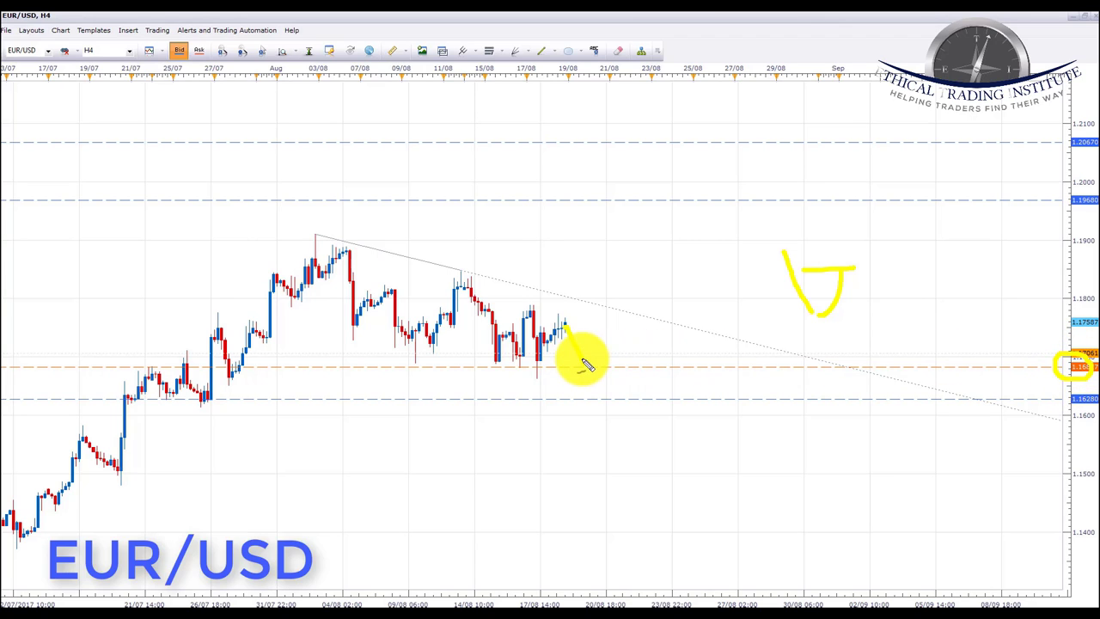
left_click_drag(594, 370, 624, 271)
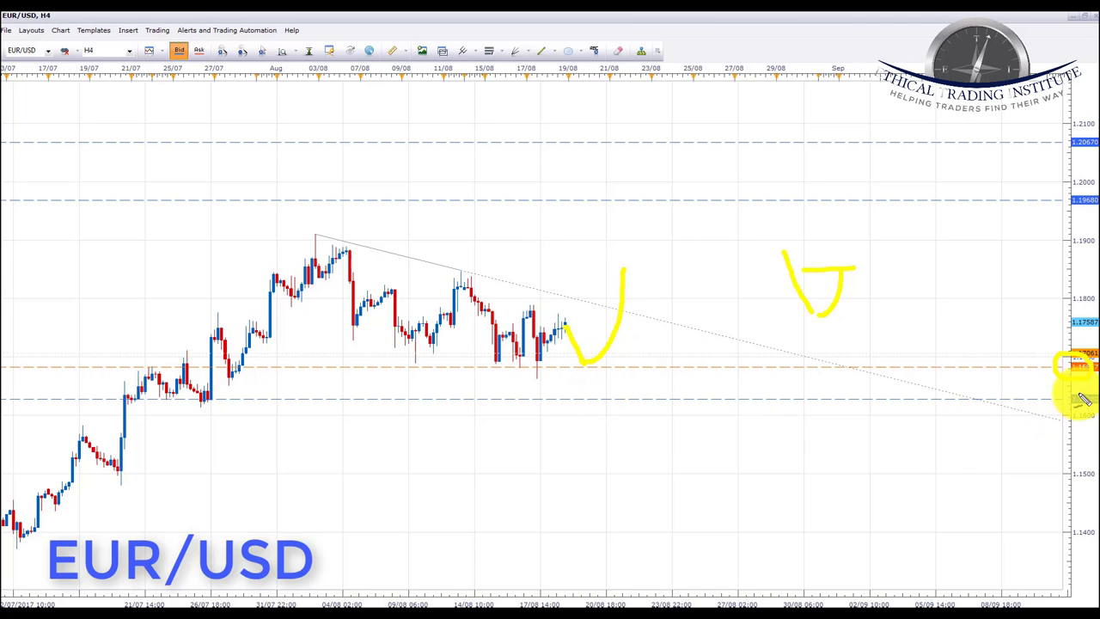
mouse_move(1087, 391)
left_mouse_down()
mouse_move(1056, 393)
mouse_move(1078, 413)
left_mouse_up()
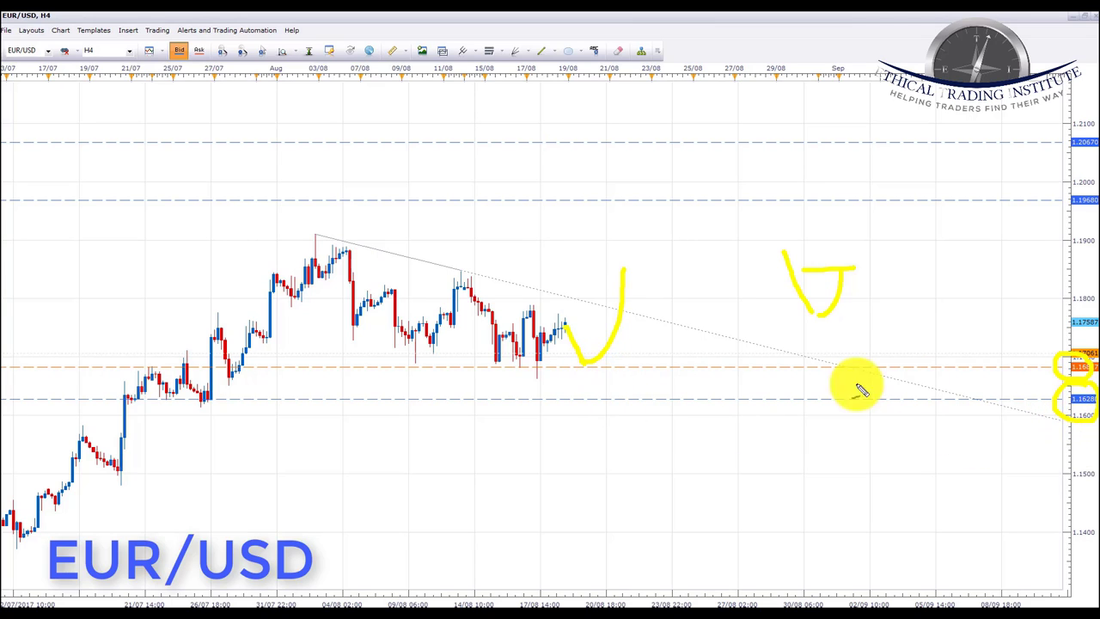
left_click_drag(521, 400, 674, 404)
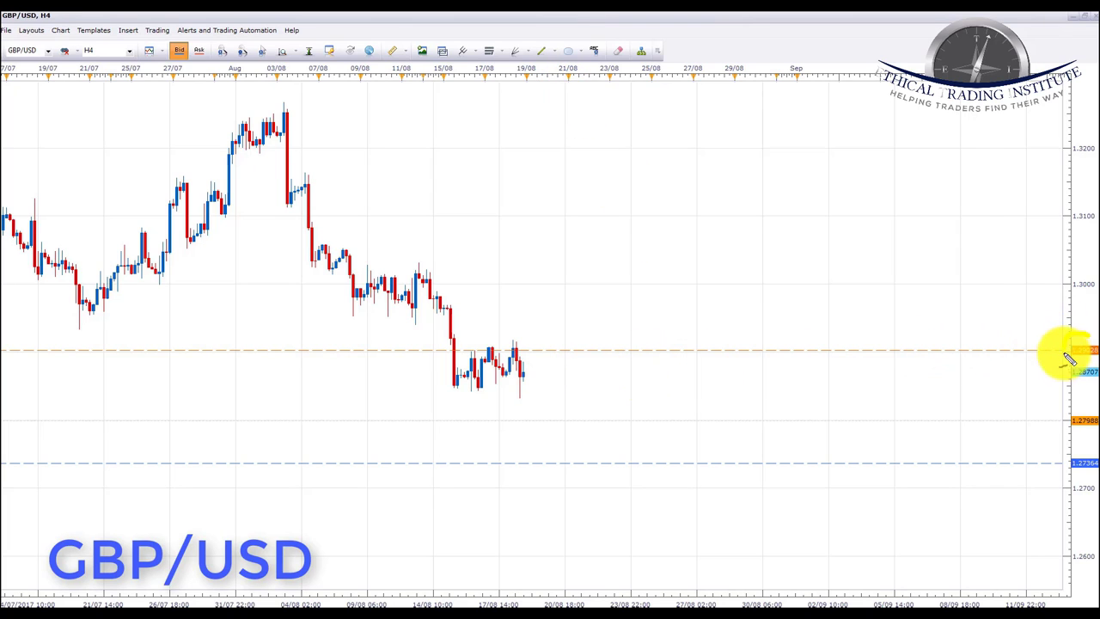
On the GBP/USD chart, circle 1.29028, trace the mid-August decline, and project a rejection from that resistance down to 1.27364
left_click_drag(1096, 344, 1093, 342)
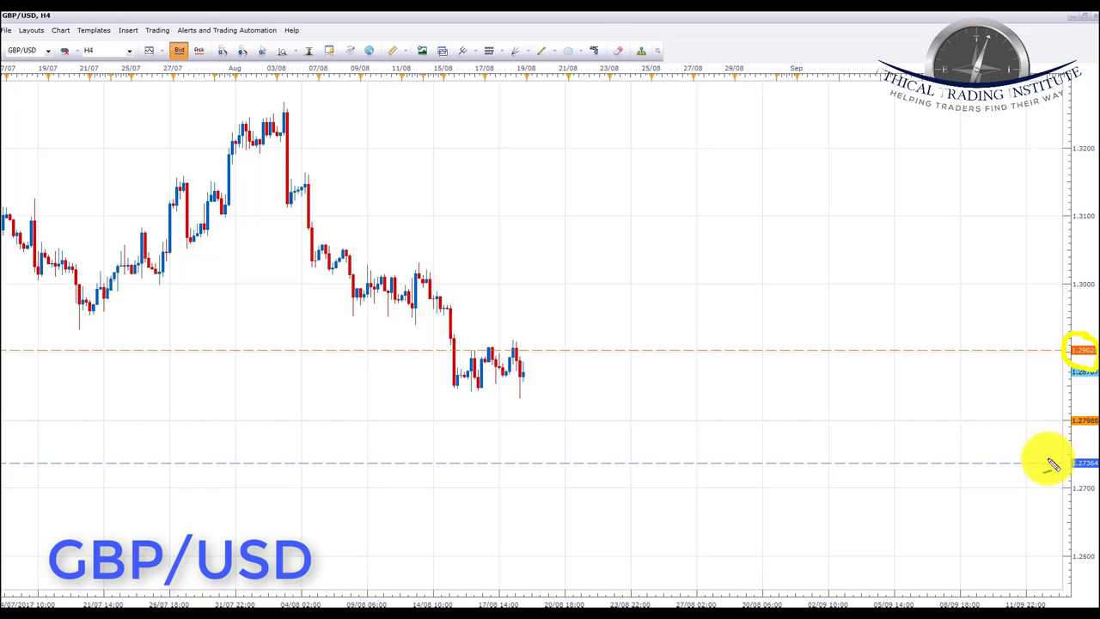
mouse_move(427, 269)
left_mouse_down()
mouse_move(457, 381)
mouse_move(485, 388)
mouse_move(518, 351)
left_mouse_up()
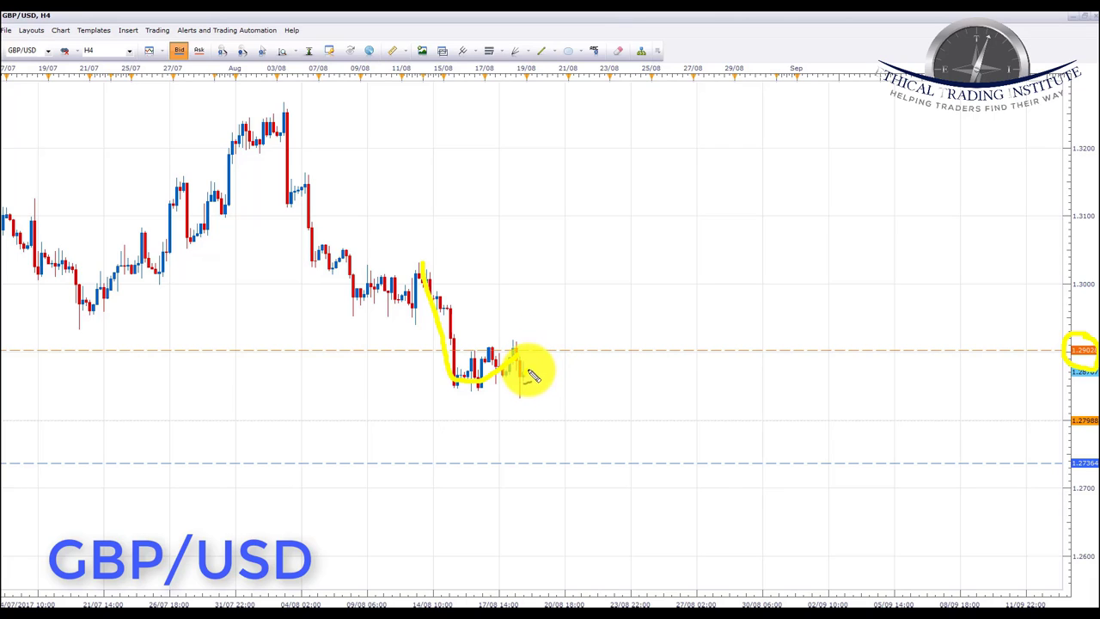
left_click_drag(525, 370, 559, 353)
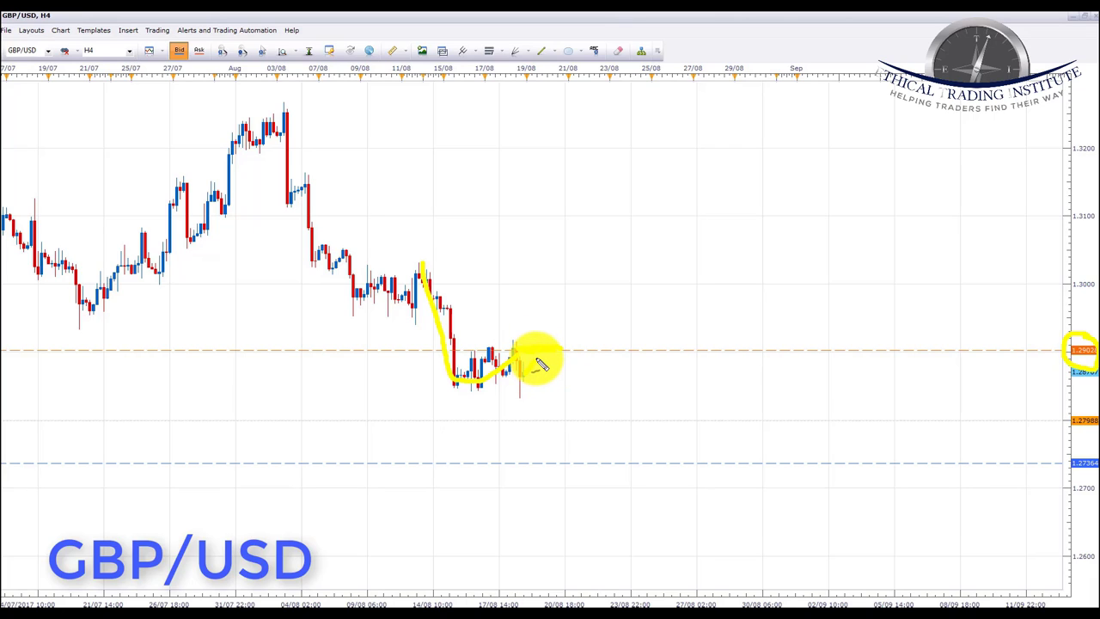
mouse_move(541, 365)
left_mouse_down()
mouse_move(559, 373)
mouse_move(595, 449)
mouse_move(613, 454)
left_mouse_up()
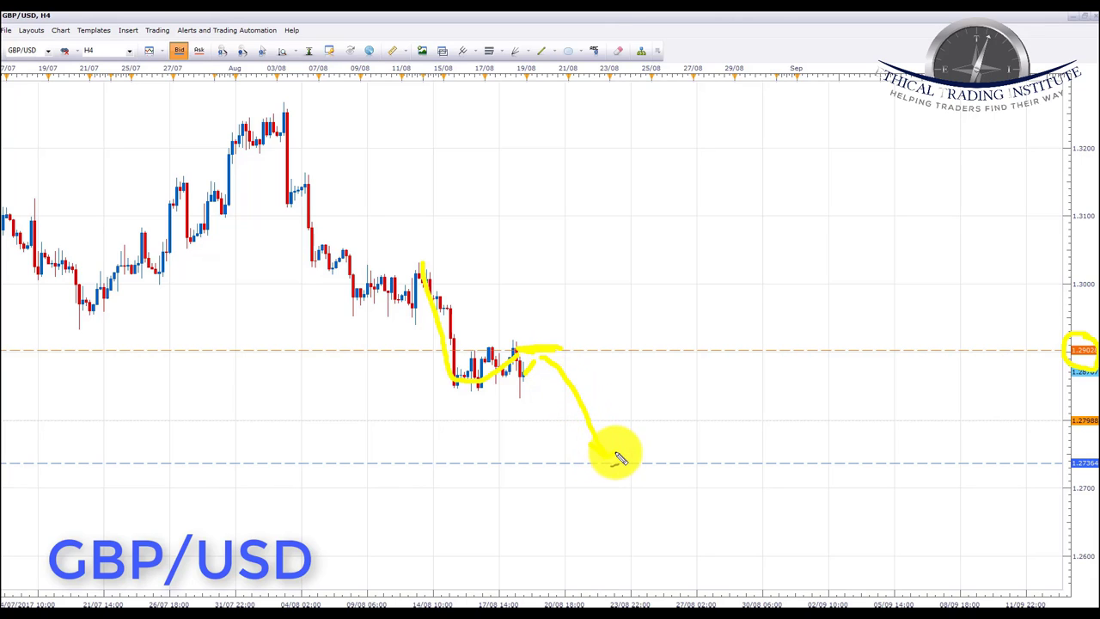
mouse_move(1089, 442)
left_mouse_down()
mouse_move(1051, 479)
mouse_move(1087, 483)
left_mouse_up()
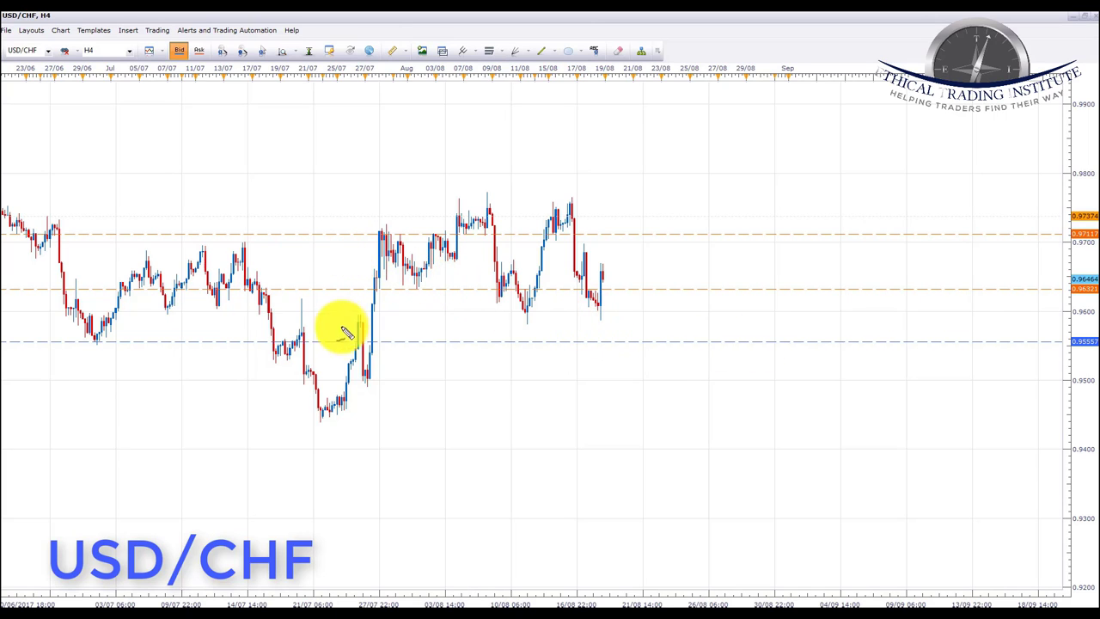
On the USD/CHF chart, sketch broad curves following the June to August price swings and clear the marks
mouse_move(94, 112)
left_mouse_down()
mouse_move(226, 215)
mouse_move(303, 353)
mouse_move(418, 192)
mouse_move(479, 166)
left_mouse_up()
mouse_move(334, 245)
left_mouse_down()
mouse_move(356, 214)
mouse_move(450, 212)
mouse_move(504, 175)
mouse_move(570, 178)
mouse_move(628, 222)
left_mouse_up()
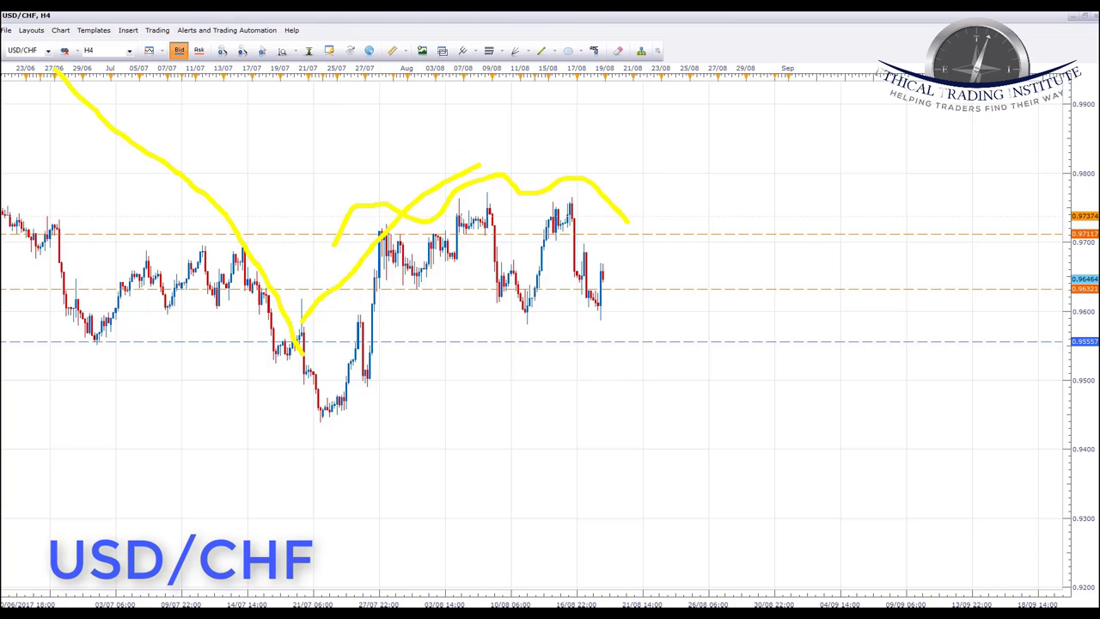
key("Escape")
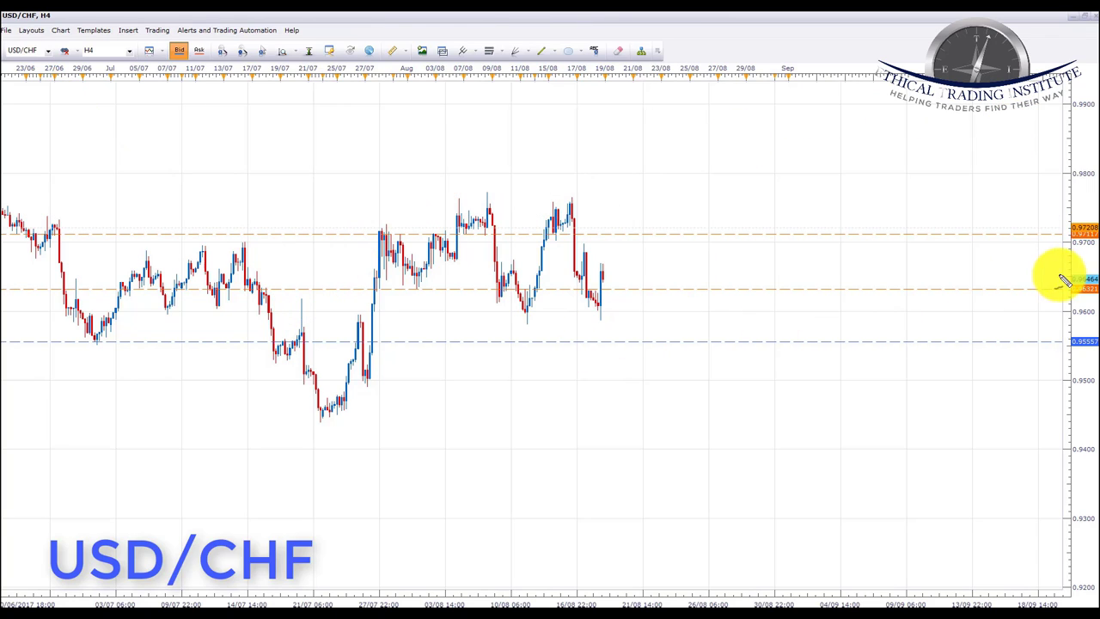
Project a USD/CHF rise from circled 0.96321 to 0.97117 and a fall toward circled 0.95557, marking the turning point with a box and arrow
mouse_move(1088, 284)
left_mouse_down()
mouse_move(1065, 277)
mouse_move(1060, 297)
mouse_move(1087, 312)
mouse_move(1076, 225)
mouse_move(1049, 239)
mouse_move(1082, 260)
left_mouse_up()
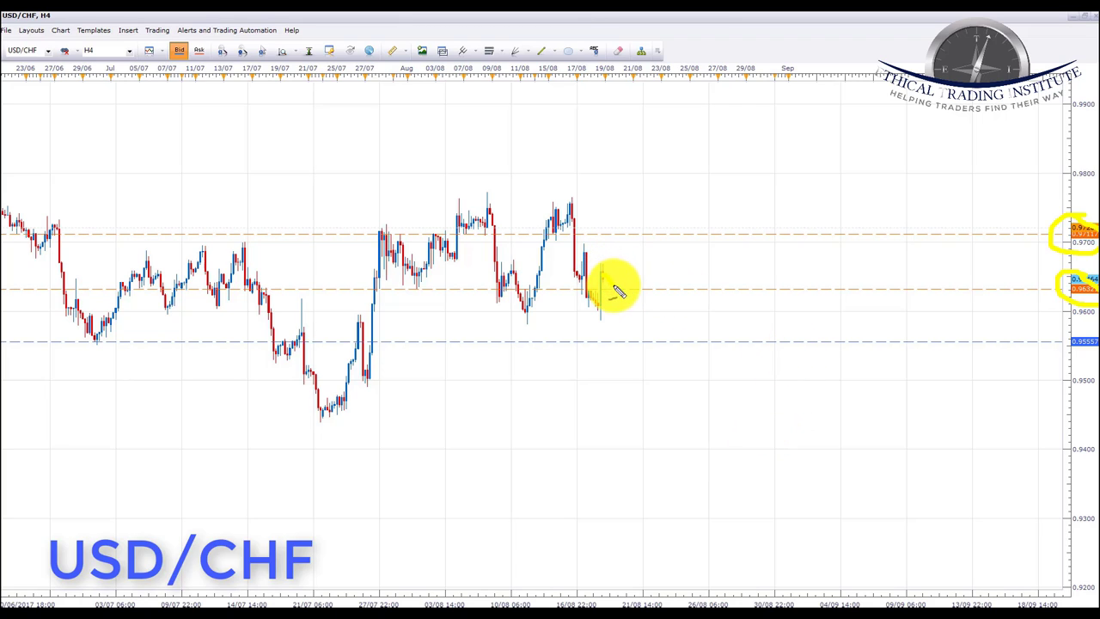
mouse_move(628, 282)
left_mouse_down()
mouse_move(634, 229)
mouse_move(645, 234)
left_mouse_up()
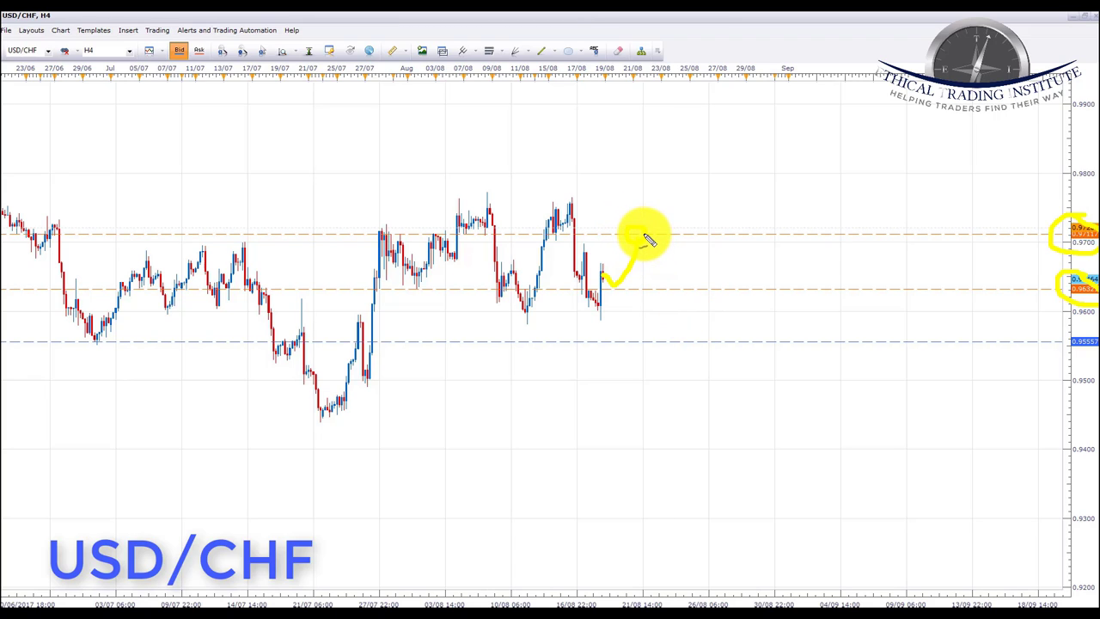
left_click_drag(669, 261, 707, 329)
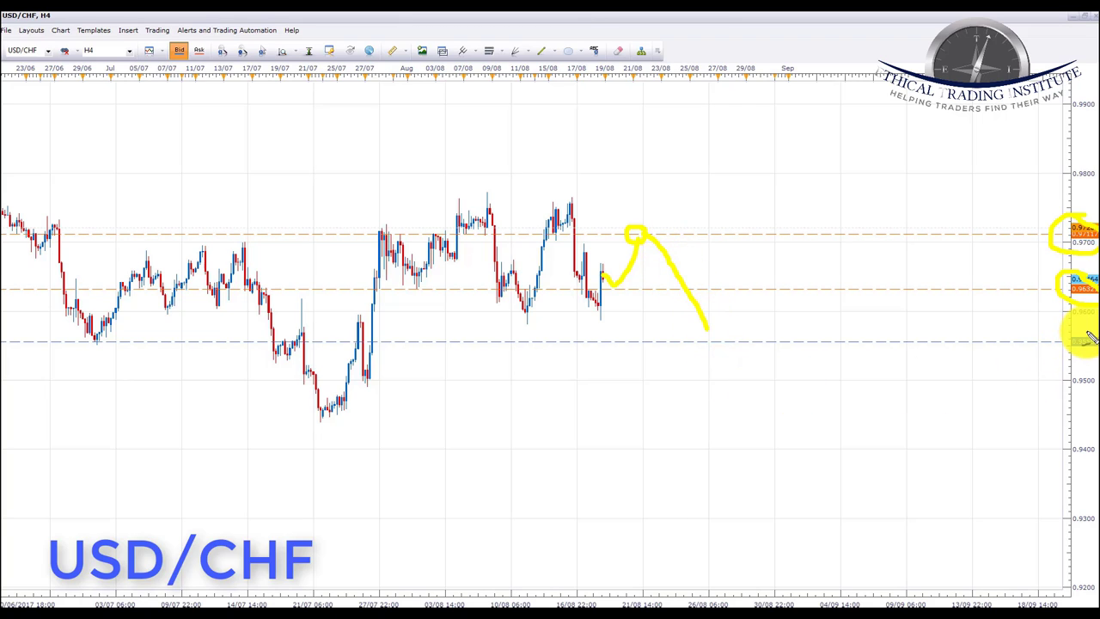
mouse_move(1088, 337)
left_mouse_down()
mouse_move(1050, 346)
mouse_move(1088, 370)
left_mouse_up()
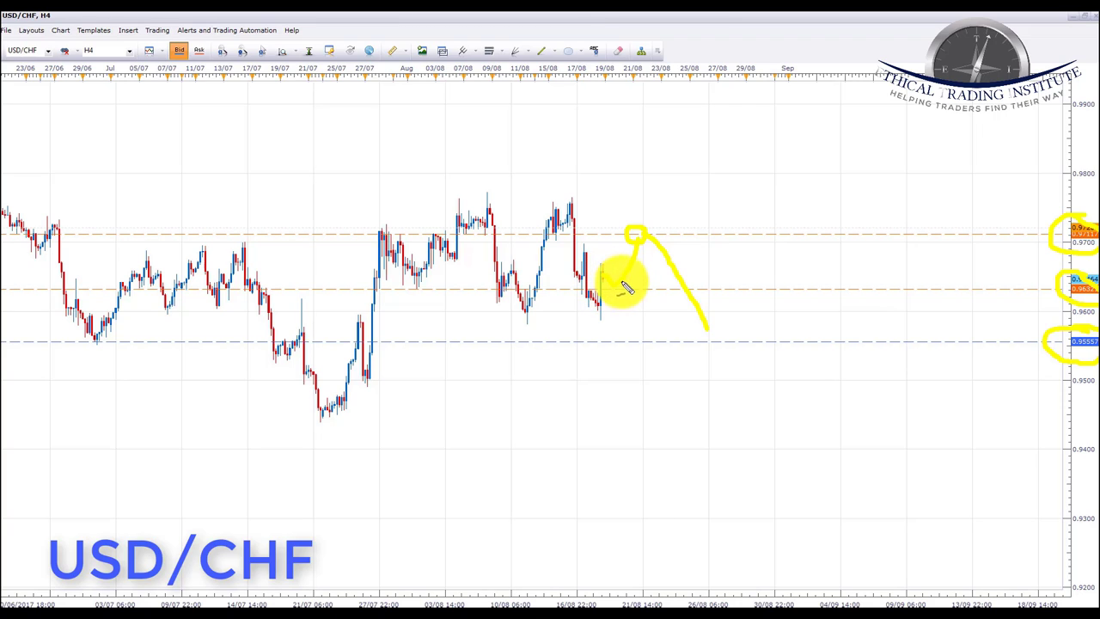
left_click_drag(603, 276, 636, 241)
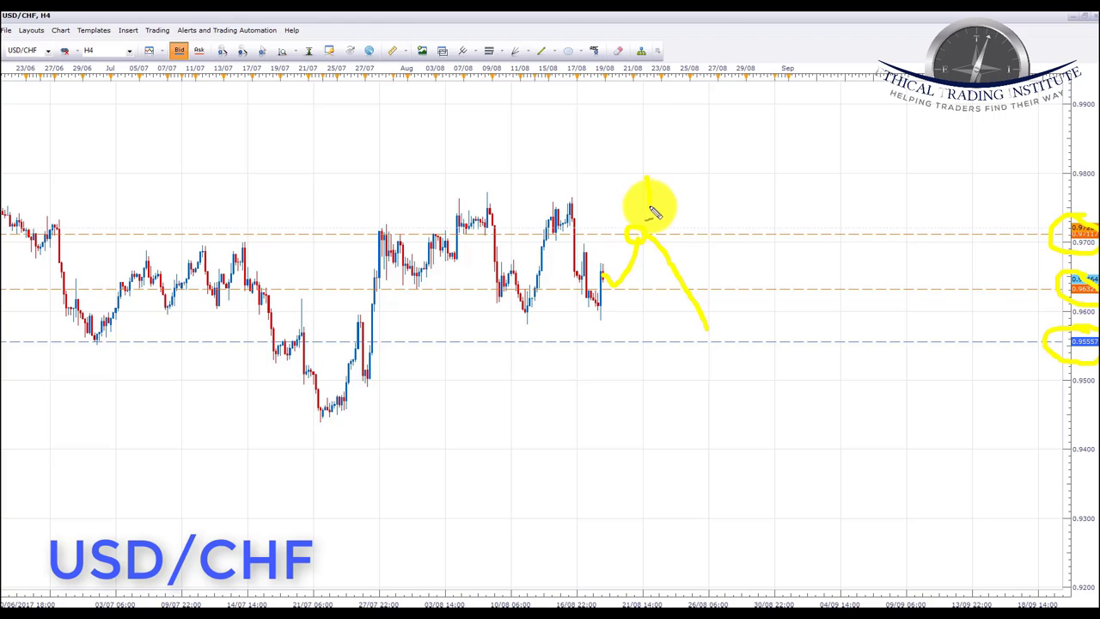
left_click_drag(646, 178, 662, 205)
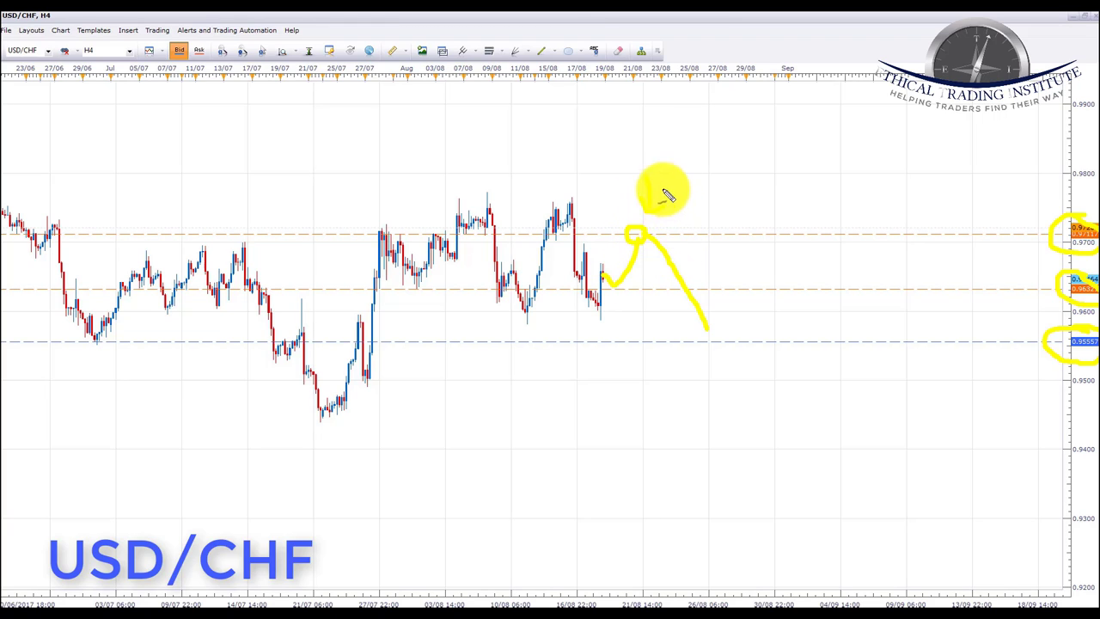
left_click_drag(640, 244, 633, 238)
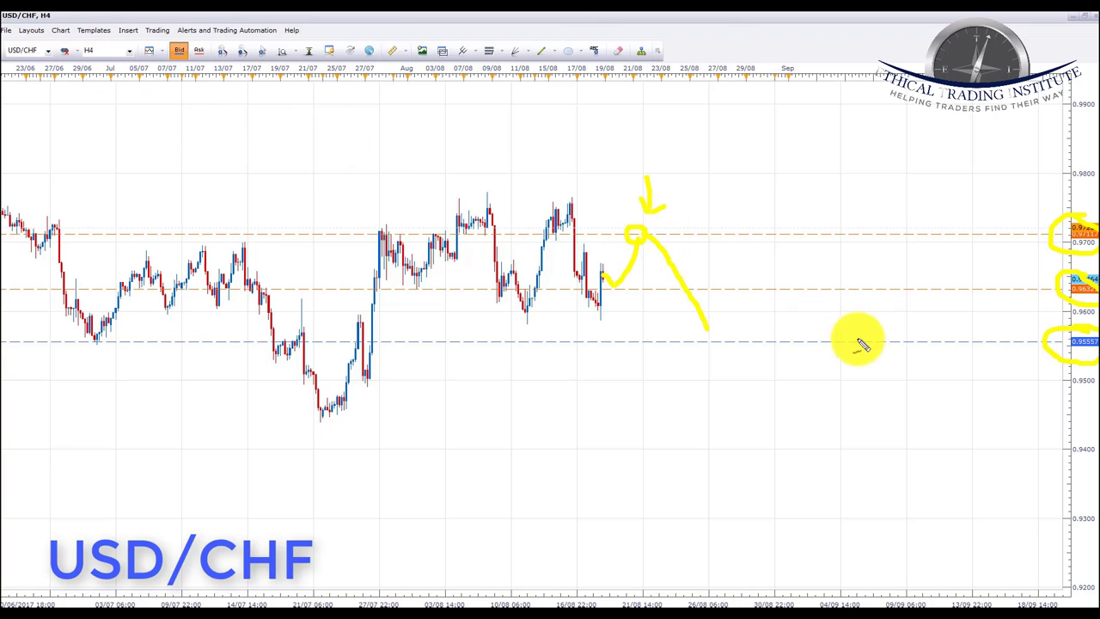
mouse_move(777, 193)
left_mouse_down()
mouse_move(817, 311)
mouse_move(832, 316)
left_mouse_up()
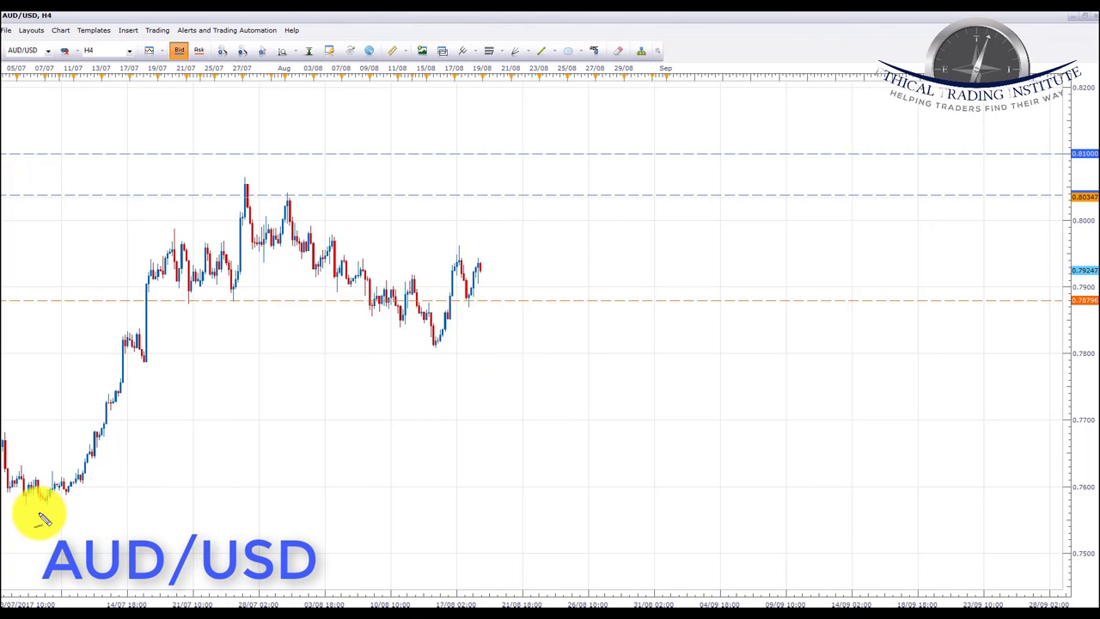
On the AUD/USD chart, trace the July rise and August decline, mark the touches of the circled 0.78796 level, and clear the marks
mouse_move(43, 498)
left_mouse_down()
mouse_move(80, 380)
mouse_move(174, 182)
mouse_move(231, 193)
mouse_move(423, 351)
left_mouse_up()
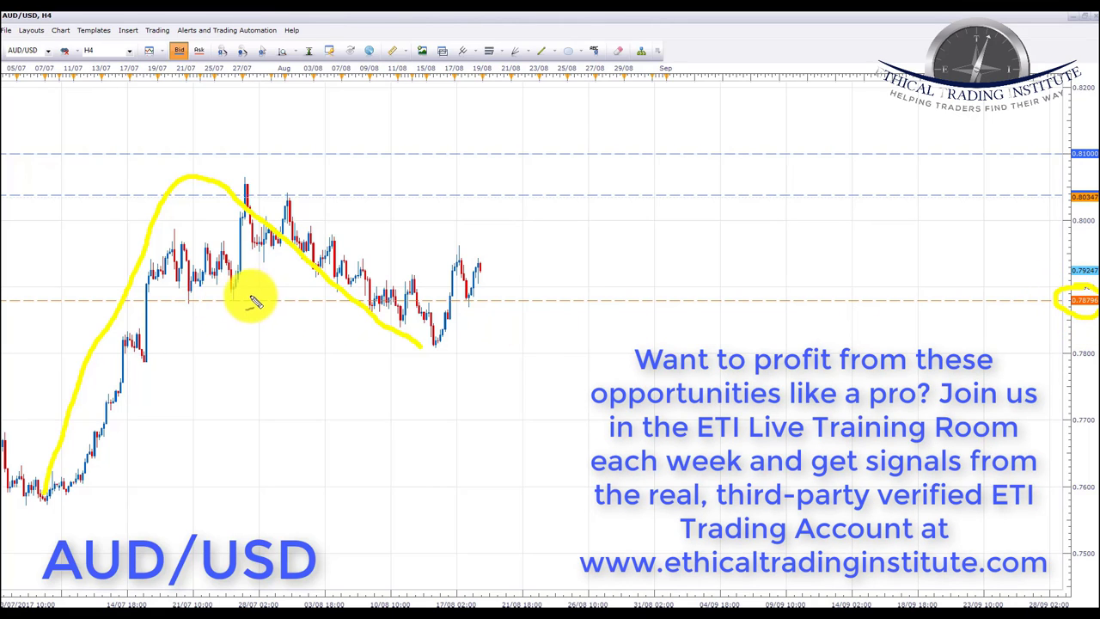
left_click_drag(226, 288, 192, 295)
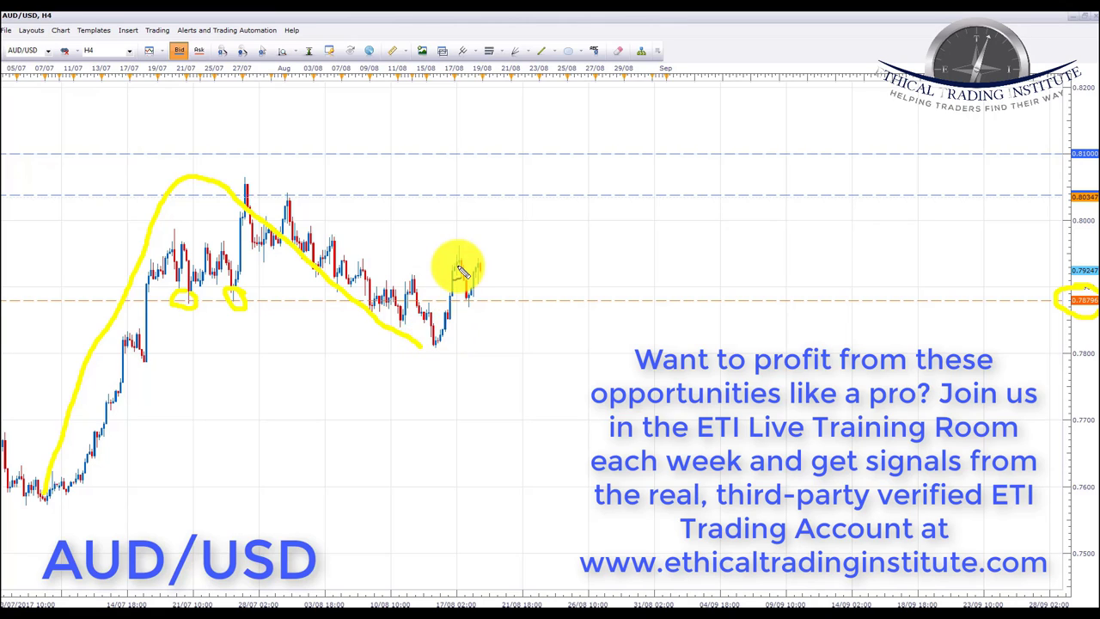
left_click_drag(462, 266, 483, 307)
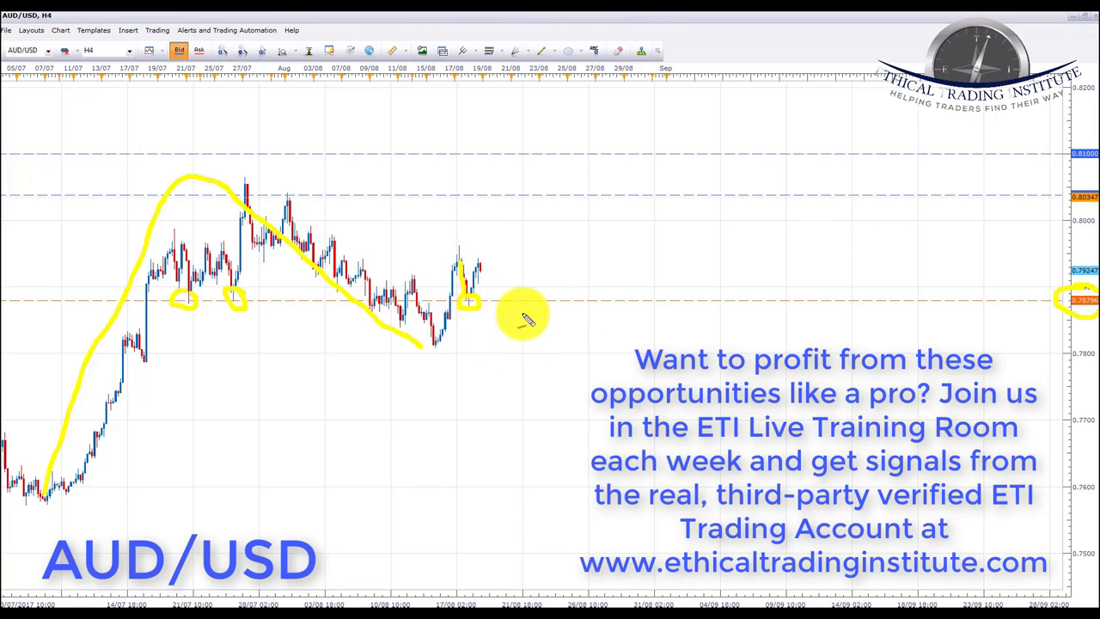
key("Escape")
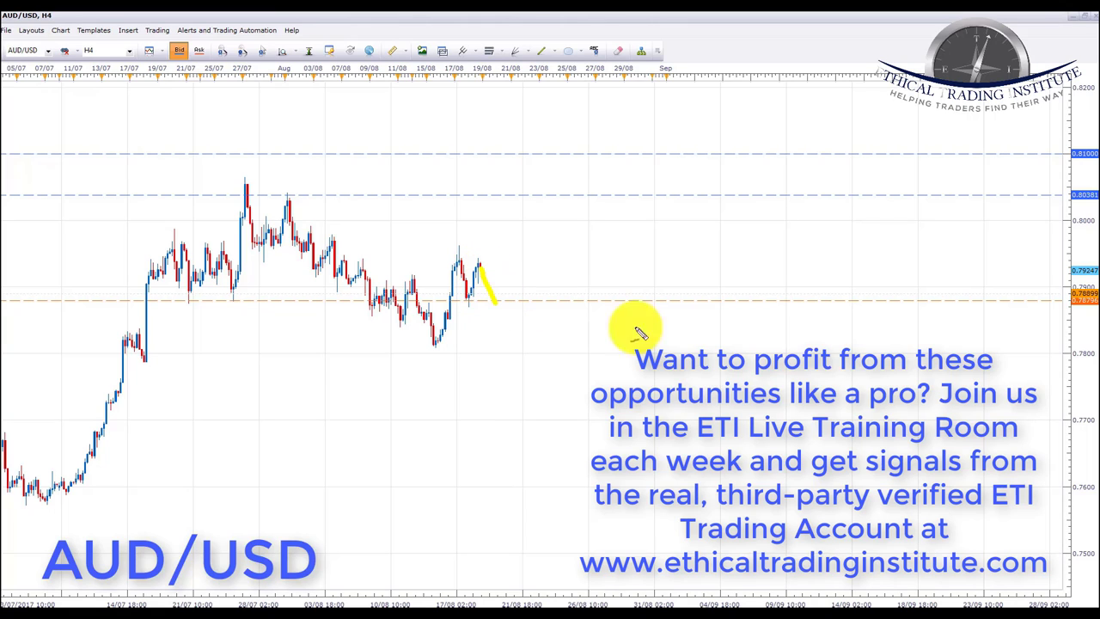
Project an AUD/USD pullback to the circled 0.78796 support and circle the 0.80381 and 0.81000 targets
mouse_move(1064, 320)
left_mouse_down()
mouse_move(1079, 296)
mouse_move(1064, 297)
left_mouse_up()
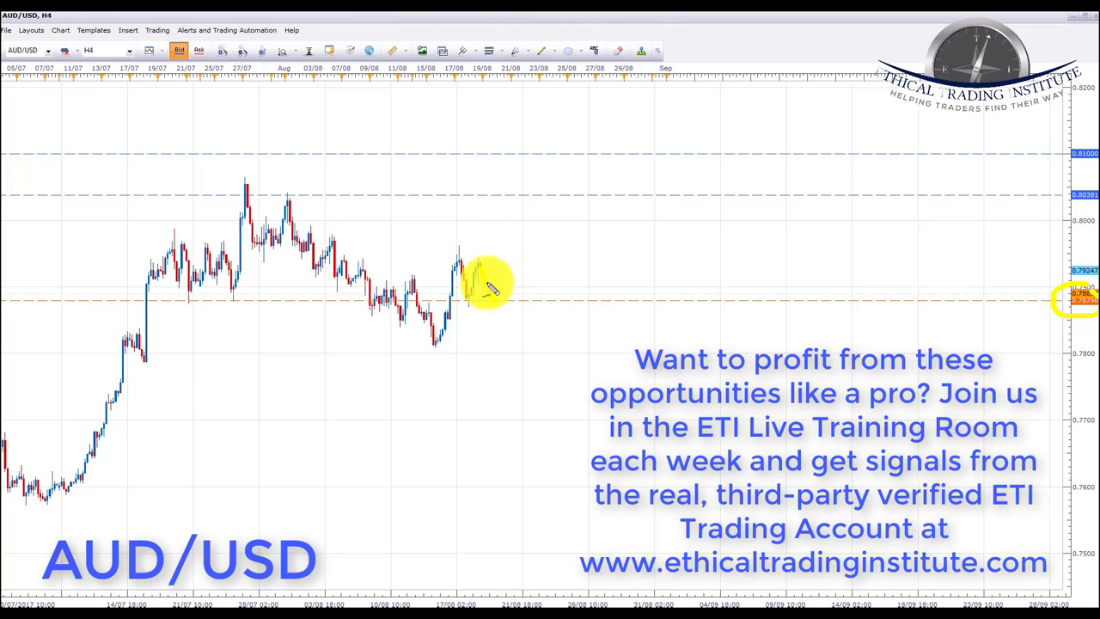
left_click_drag(482, 264, 497, 303)
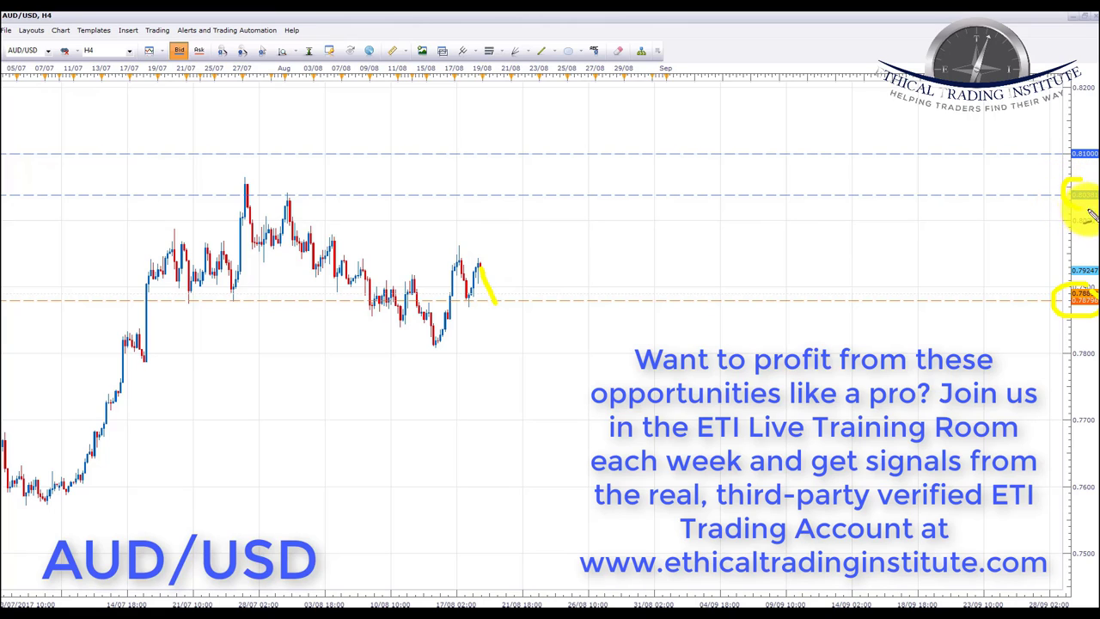
mouse_move(1077, 190)
left_mouse_down()
mouse_move(1092, 142)
mouse_move(1052, 159)
left_mouse_up()
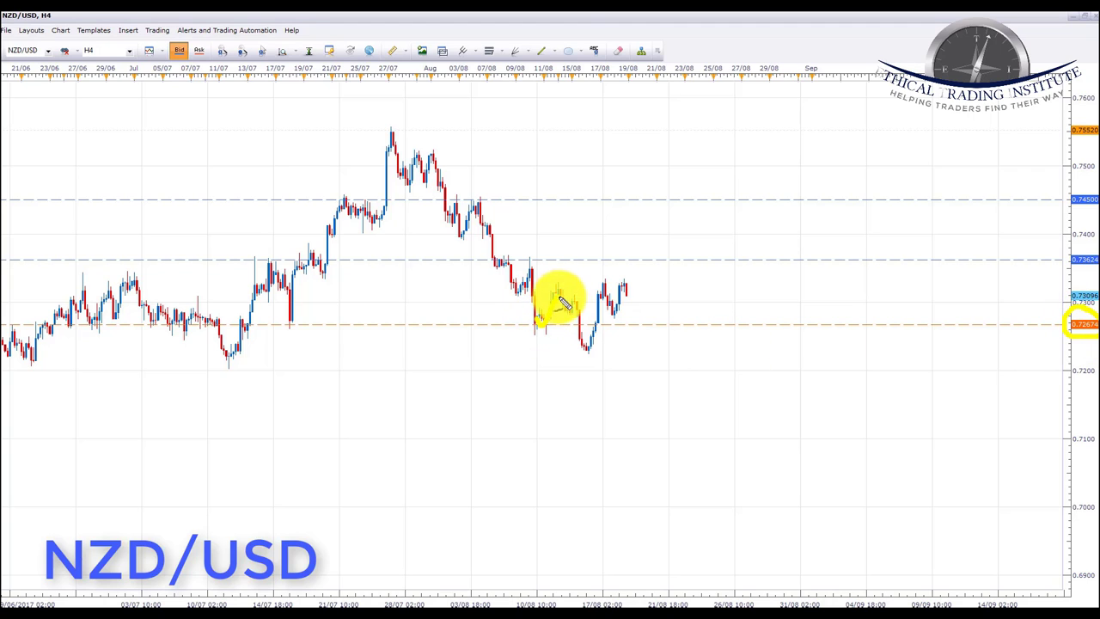
On the NZD/USD chart, trace the mid-August price swings around the circled 0.72674 level and clear the marks
left_click_drag(588, 346, 599, 291)
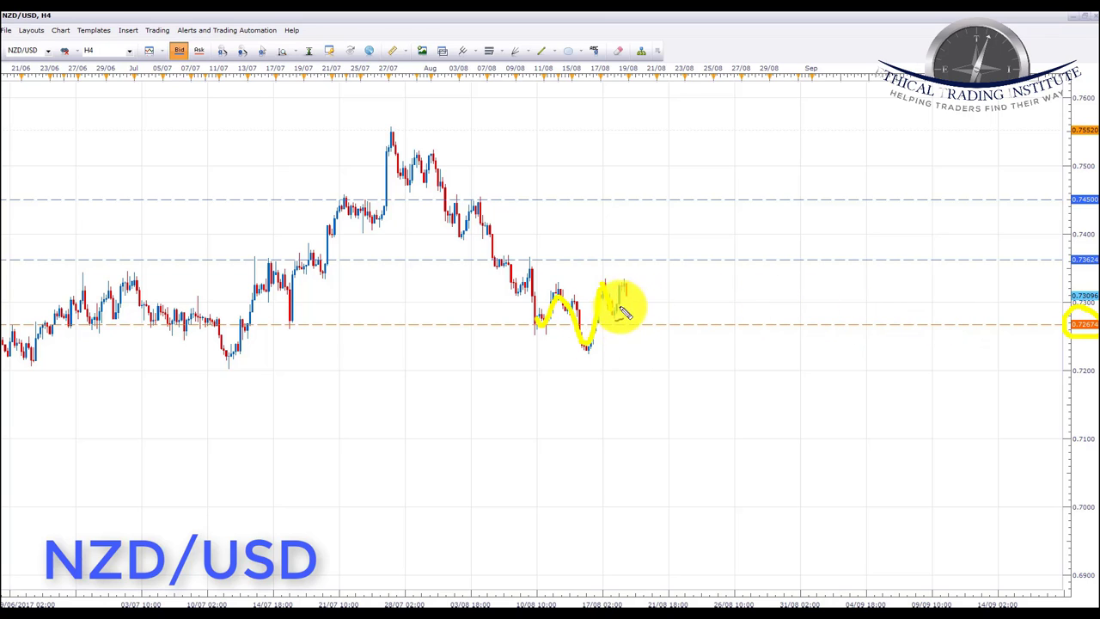
key("Escape")
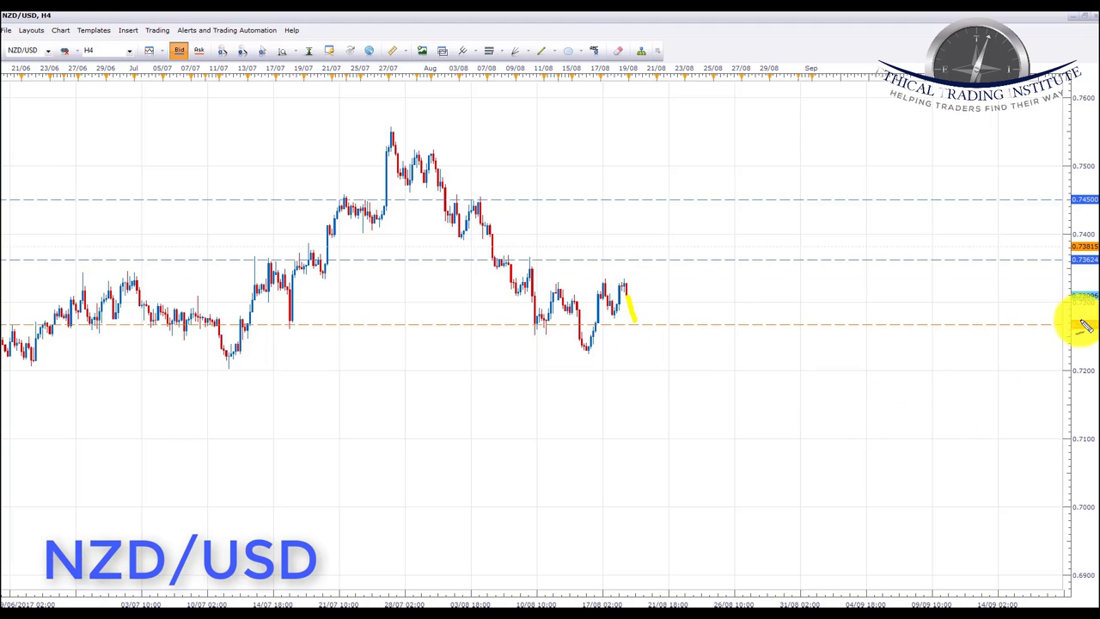
Project an NZD/USD pullback to the circled, underlined 0.72674 support and circle the 0.73624 and 0.74500 targets
left_click_drag(1071, 344, 1090, 345)
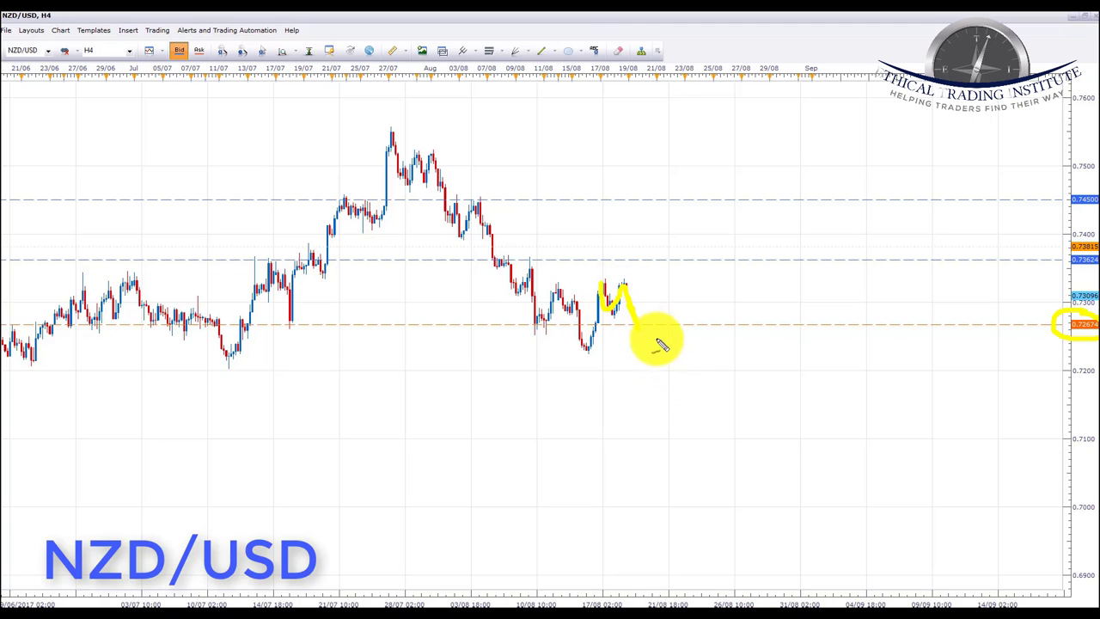
left_click_drag(595, 326, 688, 325)
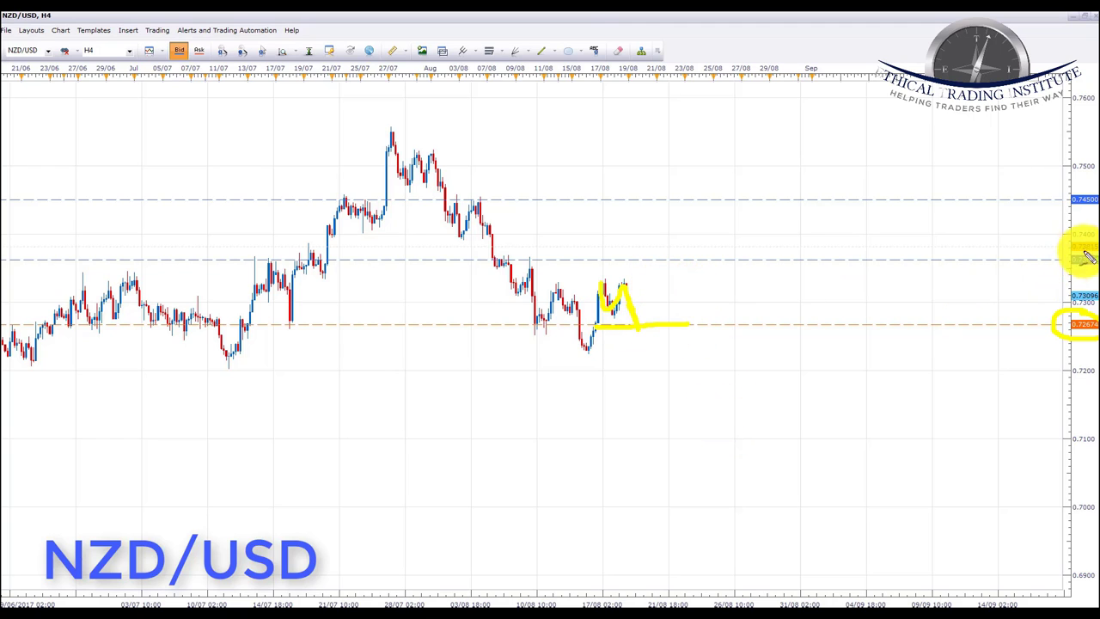
mouse_move(1090, 249)
left_mouse_down()
mouse_move(1056, 242)
mouse_move(1080, 280)
left_mouse_up()
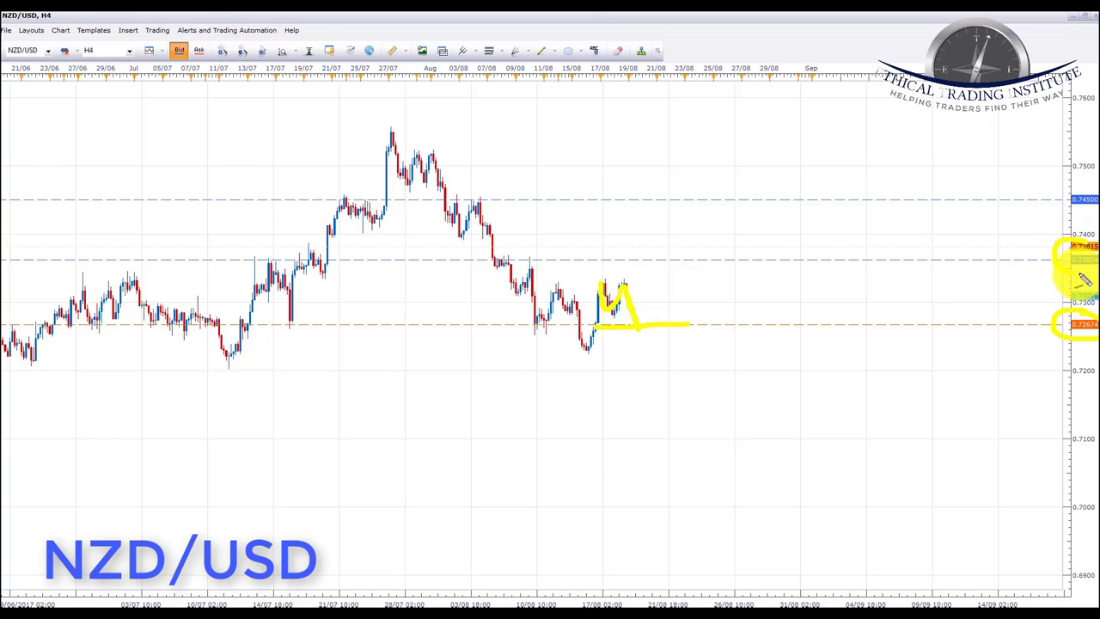
mouse_move(1088, 187)
left_mouse_down()
mouse_move(1057, 197)
mouse_move(1094, 217)
left_mouse_up()
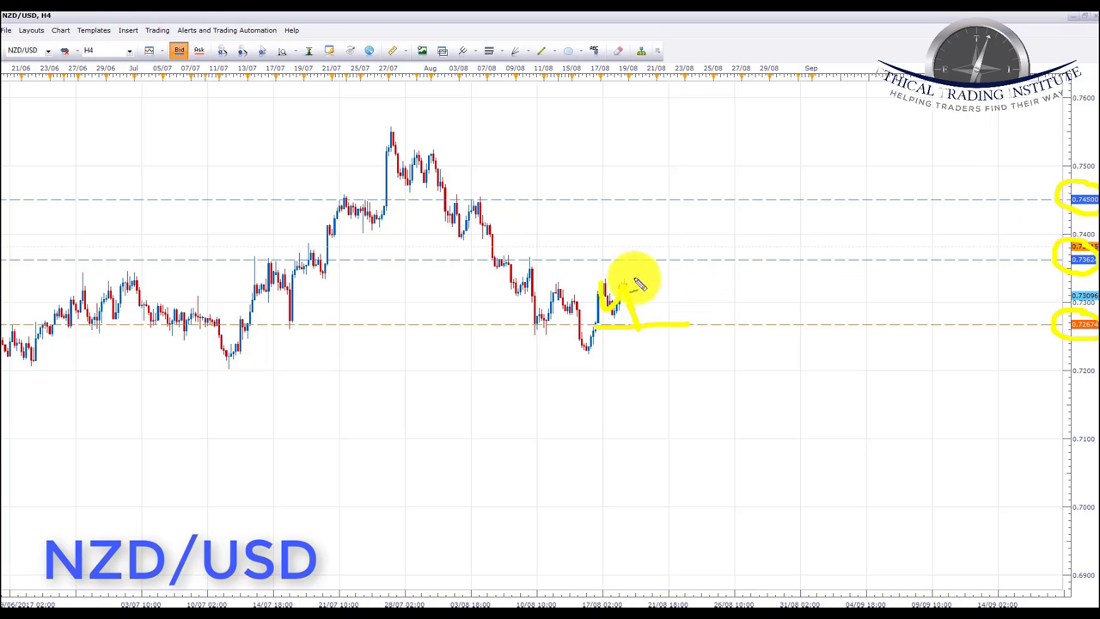
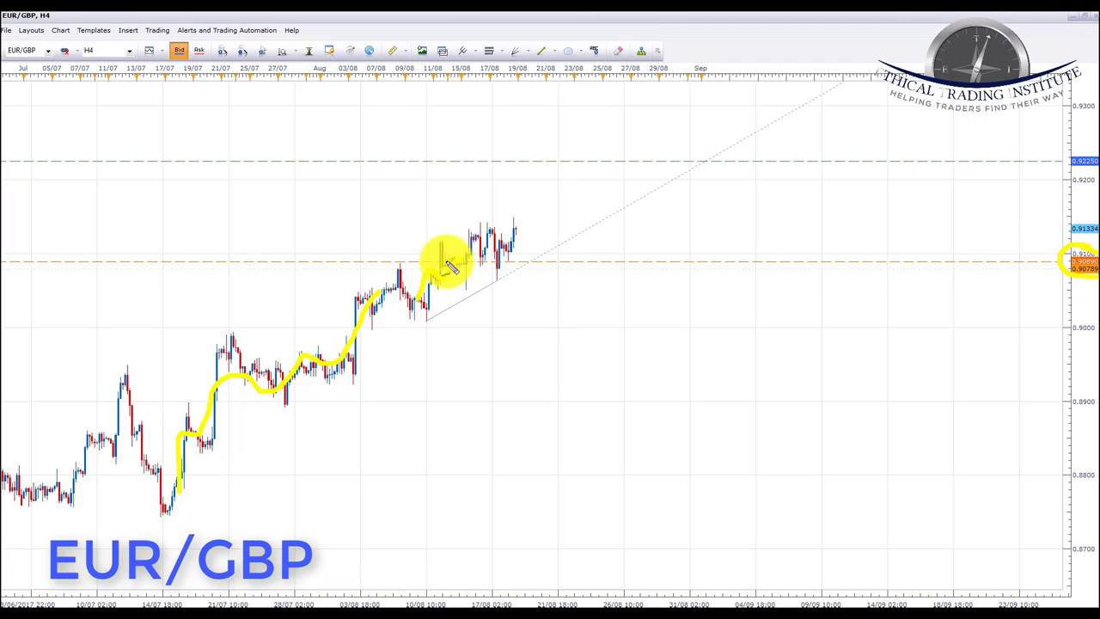
On the EUR/GBP chart, trace the August swings, underline the 0.90890 support at the projected pullback, and mark the circled 0.92250 target with an arrow
mouse_move(443, 263)
left_mouse_down()
mouse_move(476, 230)
mouse_move(474, 252)
mouse_move(502, 231)
mouse_move(502, 268)
left_mouse_up()
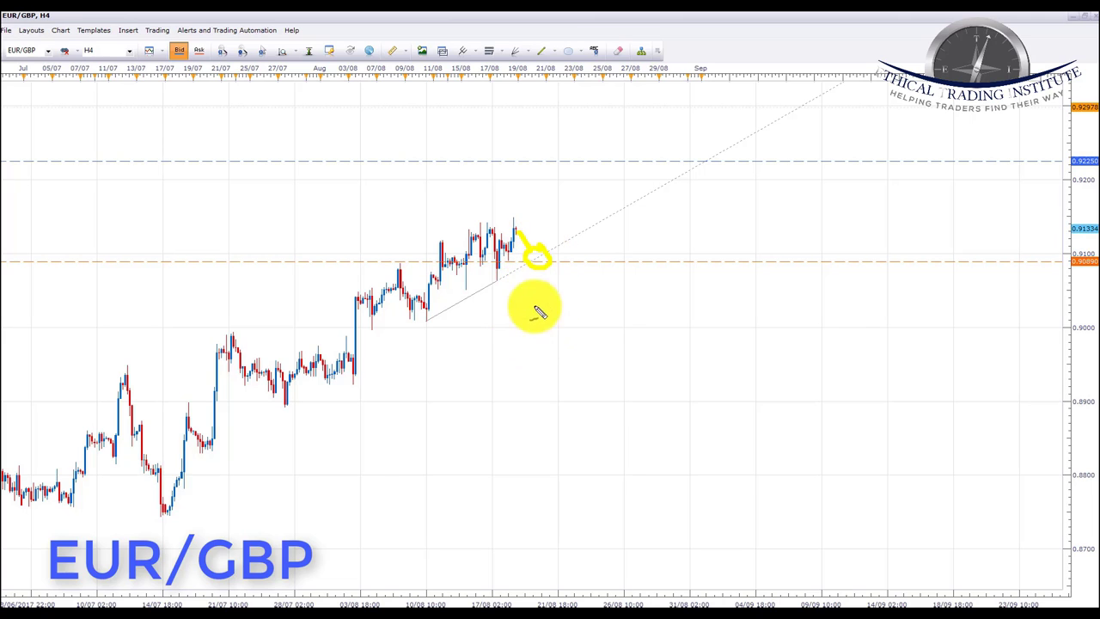
left_click_drag(471, 263, 526, 263)
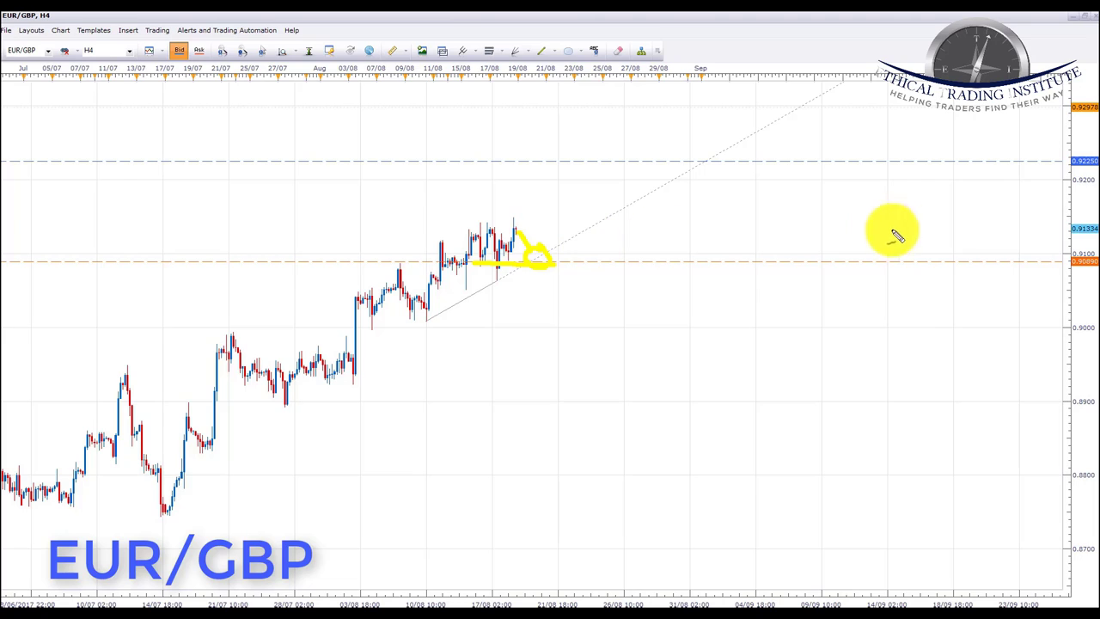
mouse_move(1085, 153)
left_mouse_down()
mouse_move(1051, 160)
mouse_move(1075, 144)
left_mouse_up()
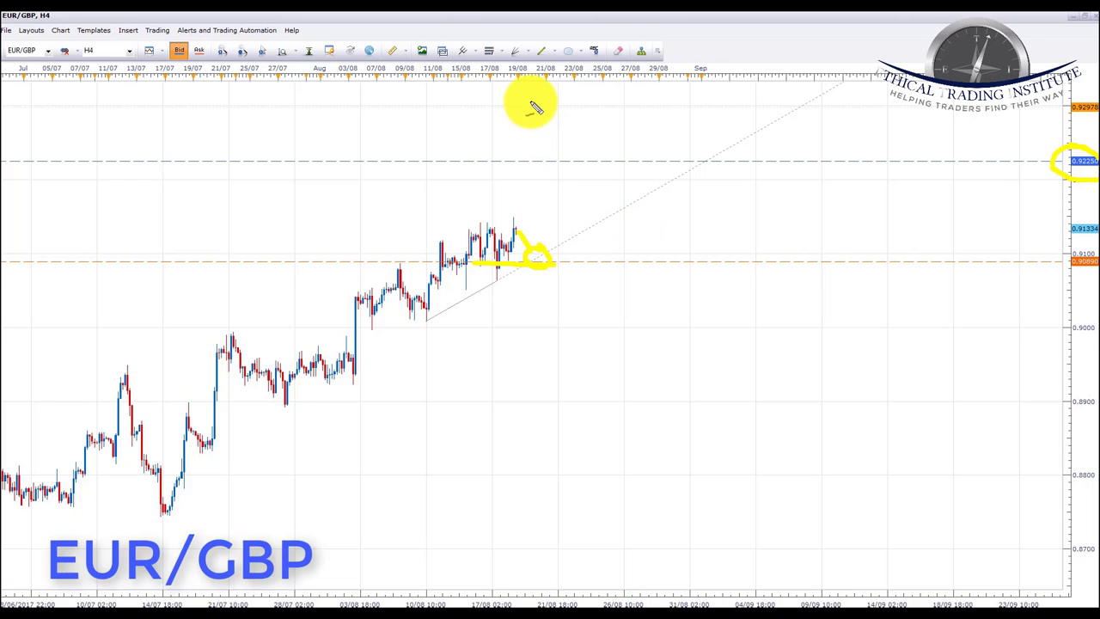
mouse_move(532, 104)
left_mouse_down()
mouse_move(547, 149)
mouse_move(560, 130)
left_mouse_up()
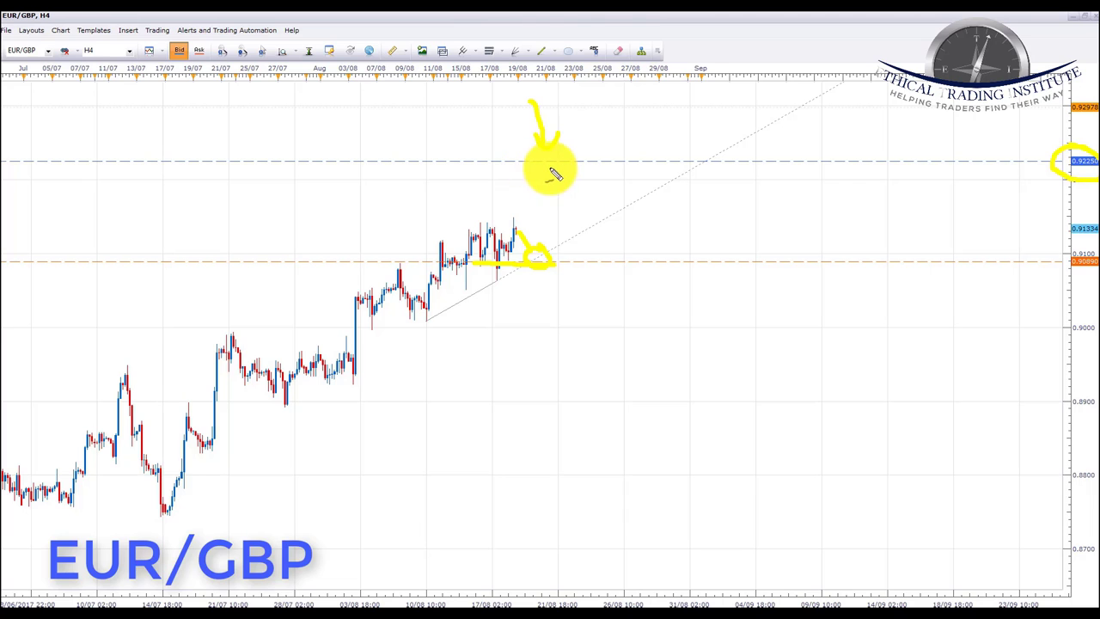
left_click_drag(528, 167, 553, 166)
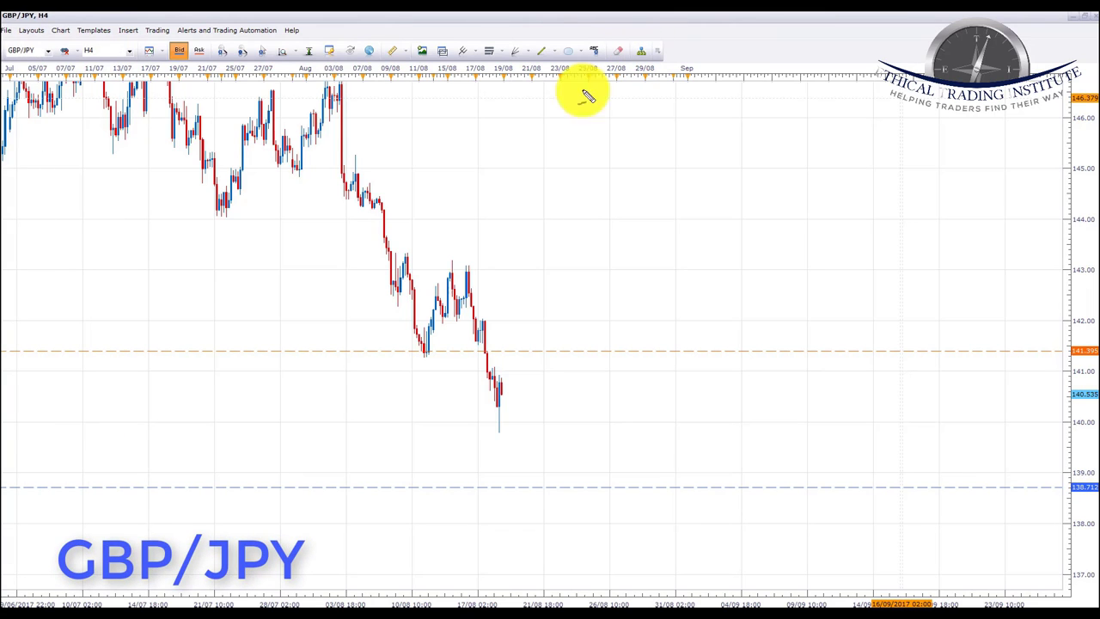
On the GBP/JPY chart, trace the August decline, mark the mid-August peak with an arrow, circle 141.395, and clear the marks
mouse_move(337, 85)
left_mouse_down()
mouse_move(391, 281)
mouse_move(402, 273)
mouse_move(423, 344)
mouse_move(450, 270)
left_mouse_up()
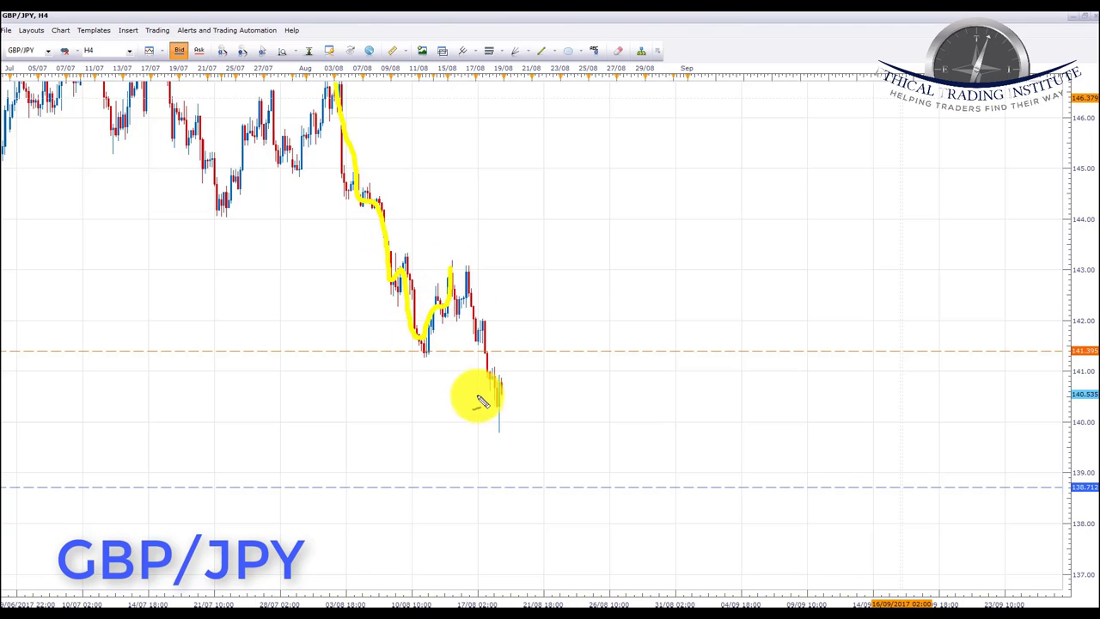
mouse_move(464, 187)
left_mouse_down()
mouse_move(464, 241)
mouse_move(490, 234)
left_mouse_up()
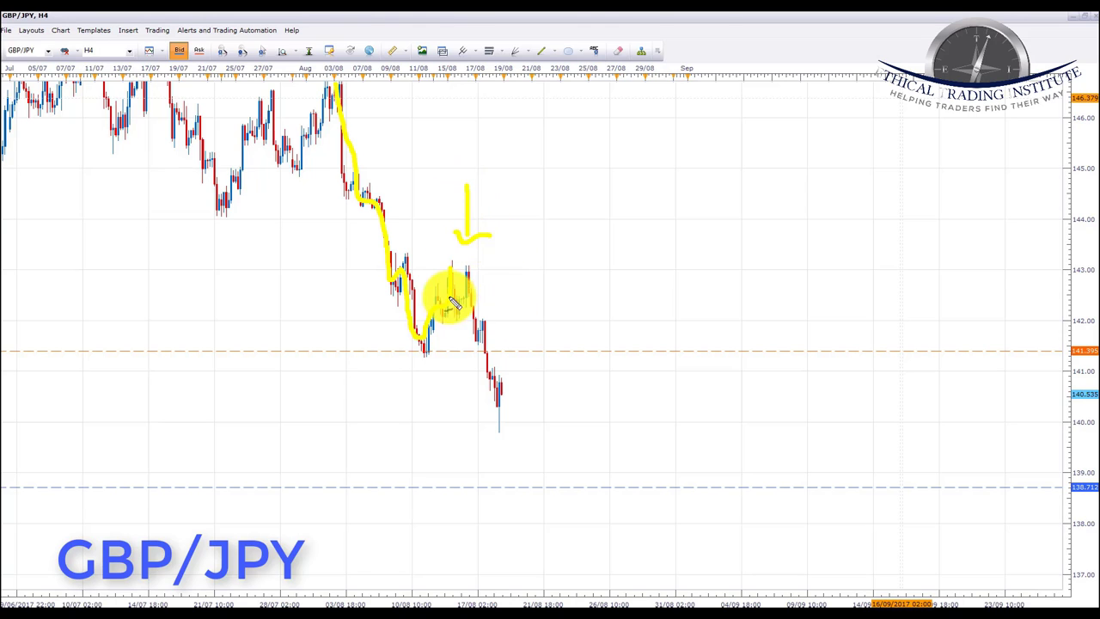
mouse_move(450, 269)
left_mouse_down()
mouse_move(478, 319)
mouse_move(501, 413)
left_mouse_up()
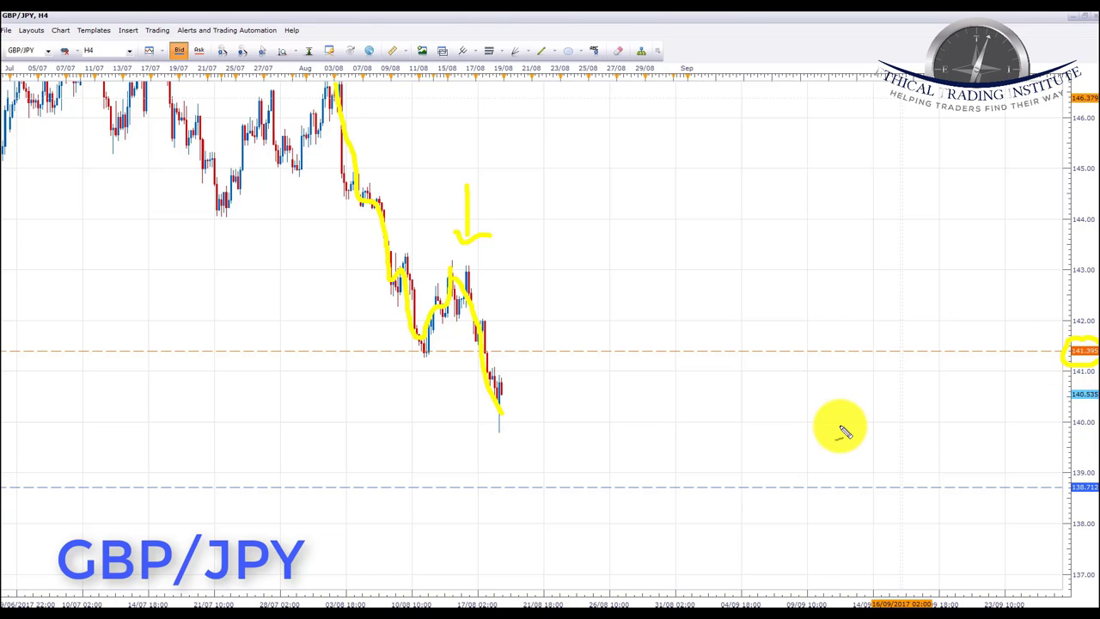
key("Escape")
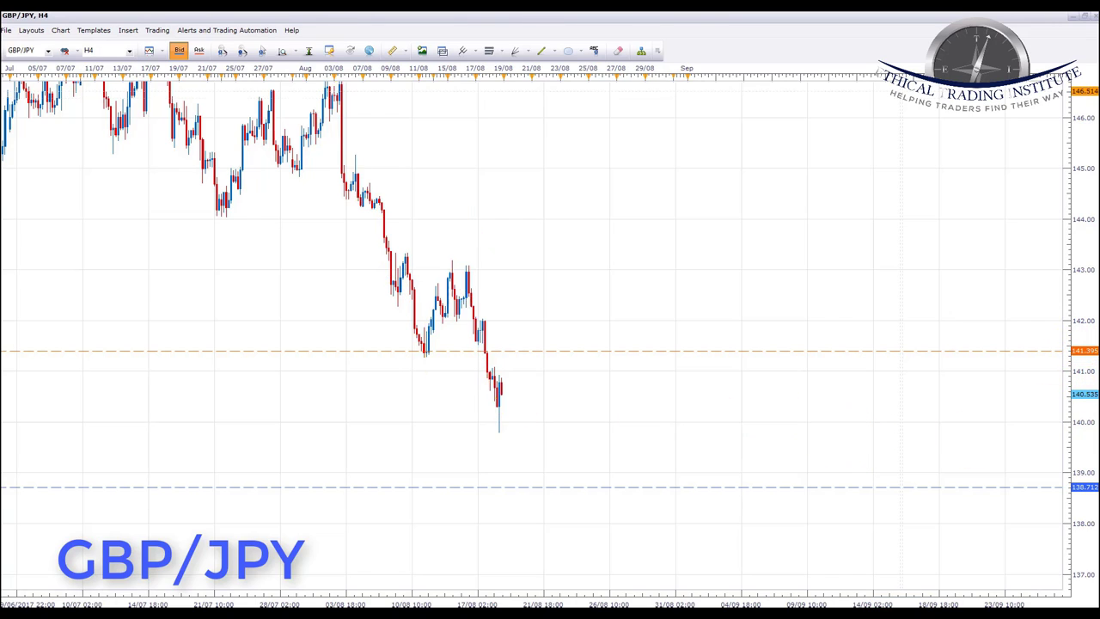
Project a GBP/JPY rise to the underlined 141.395 resistance followed by a fall toward 138.712
left_click_drag(500, 387, 526, 351)
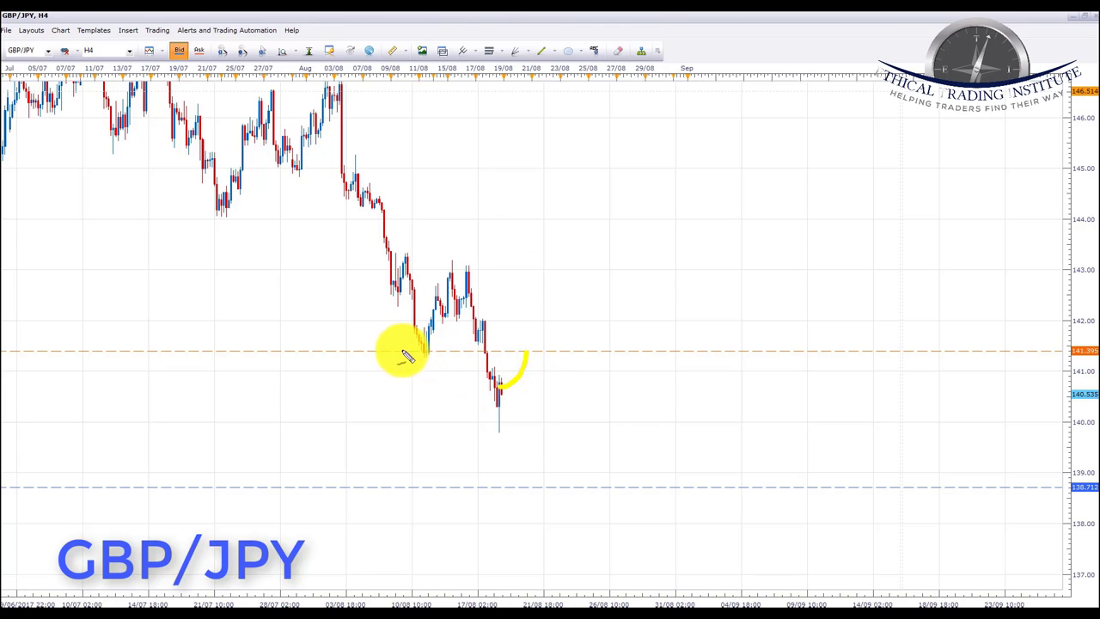
left_click_drag(401, 351, 609, 351)
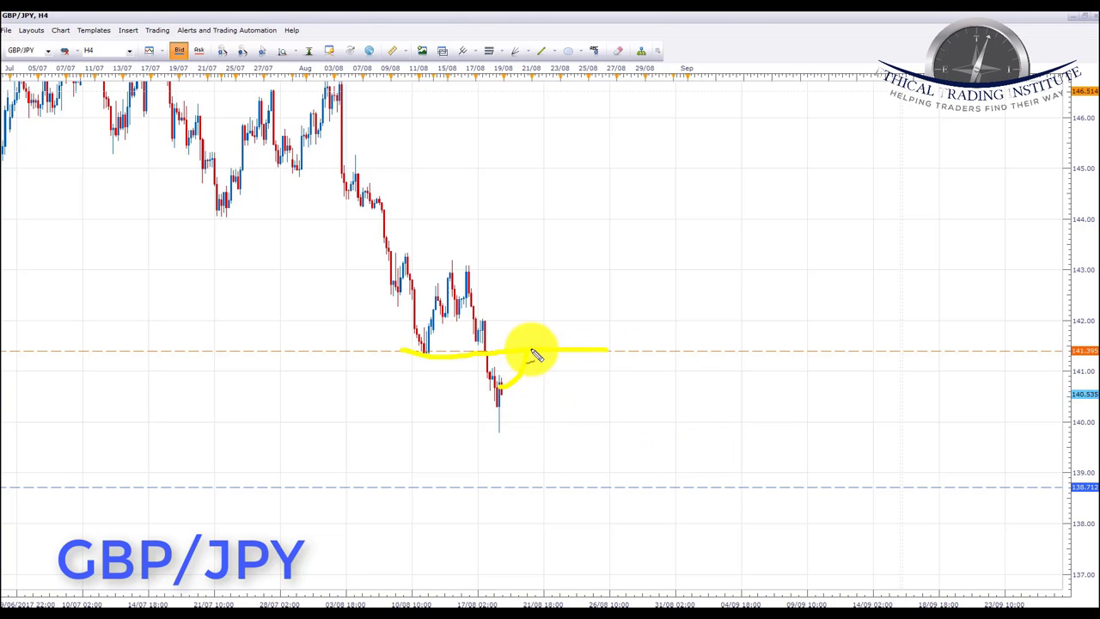
mouse_move(530, 355)
left_mouse_down()
mouse_move(560, 376)
mouse_move(599, 472)
left_mouse_up()
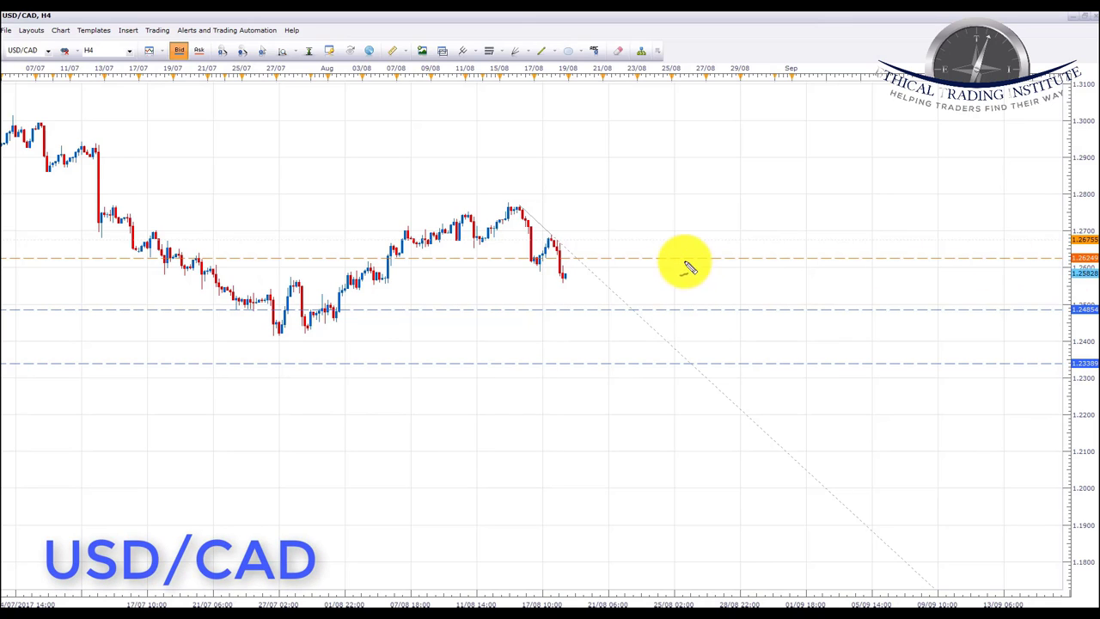
On the USD/CAD chart, sketch the July fall and August rise, adding a rising line under the August lows and an arrow at the channel
mouse_move(81, 76)
left_mouse_down()
mouse_move(225, 230)
mouse_move(284, 258)
mouse_move(329, 271)
mouse_move(465, 189)
left_mouse_up()
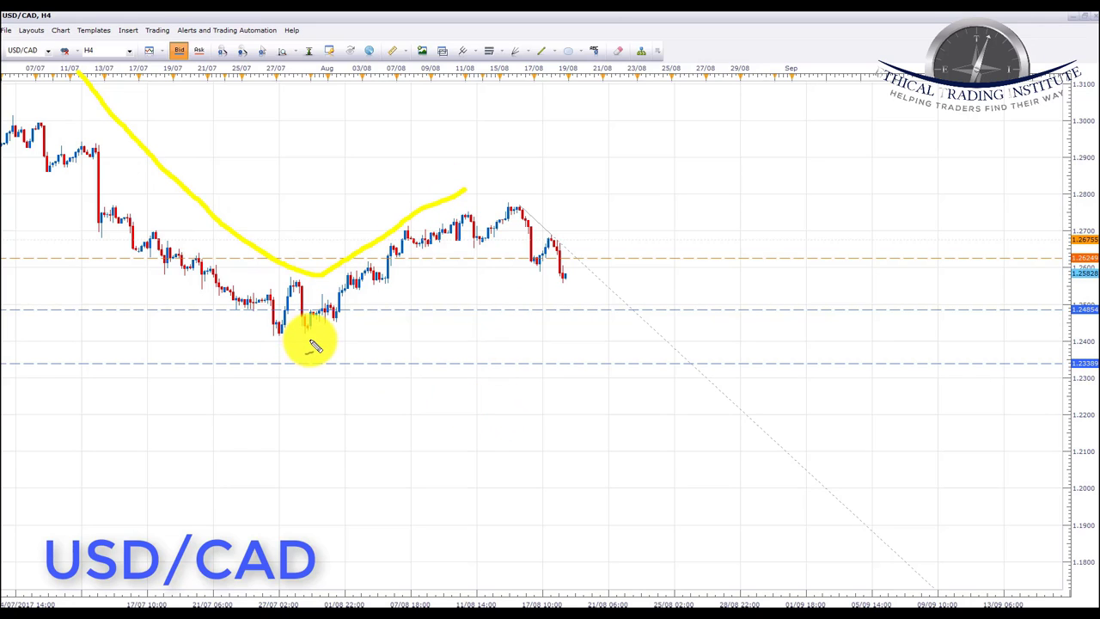
left_click_drag(316, 334, 562, 203)
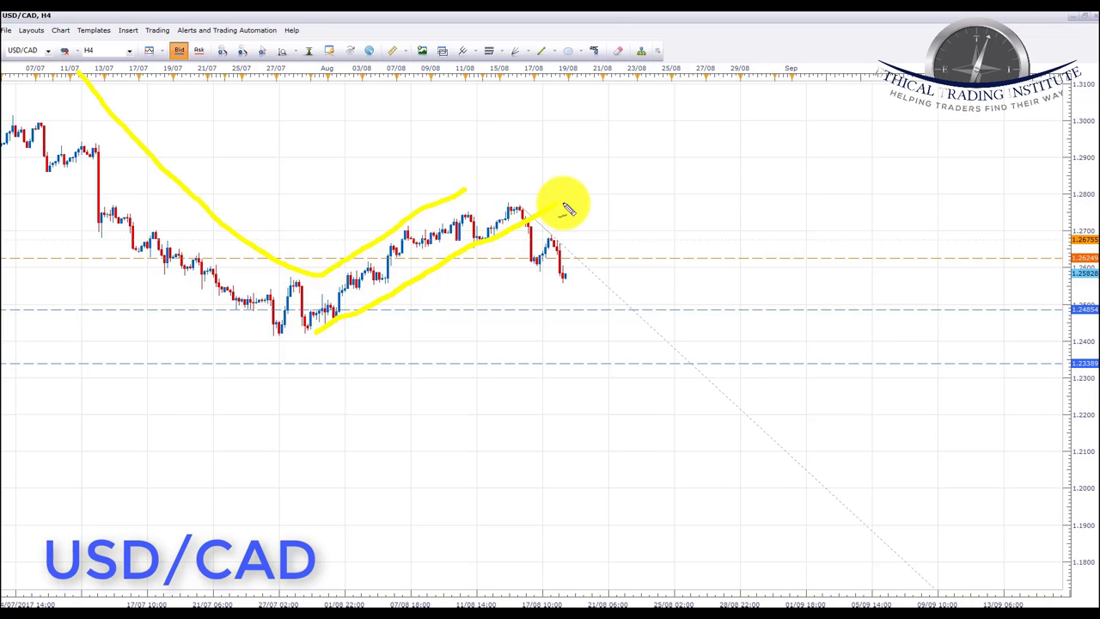
mouse_move(346, 183)
left_mouse_down()
mouse_move(376, 218)
mouse_move(385, 205)
left_mouse_up()
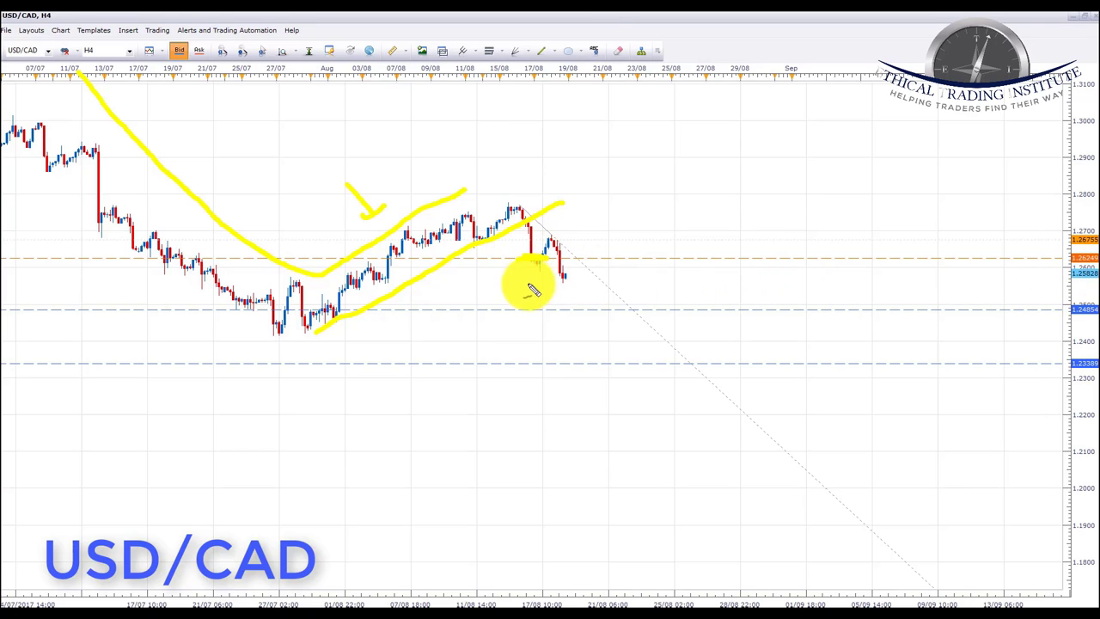
Project a USD/CAD retest of 1.26249 marked by an arrow and a fall through 1.24854 toward 1.23389, and clear the marks
left_click_drag(551, 242, 565, 286)
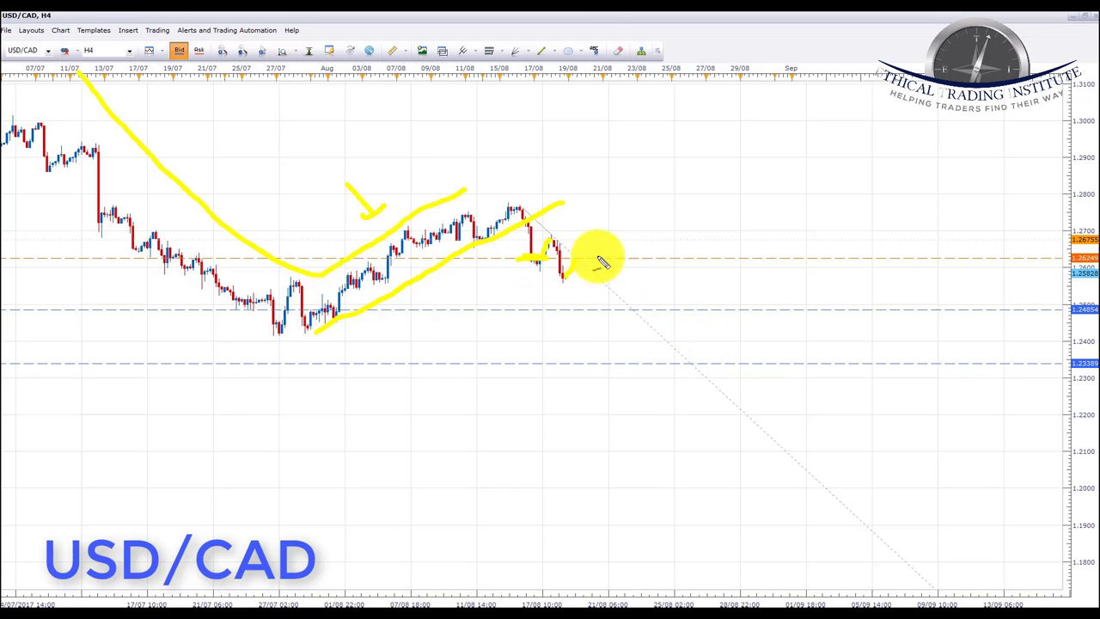
left_click_drag(591, 210, 600, 248)
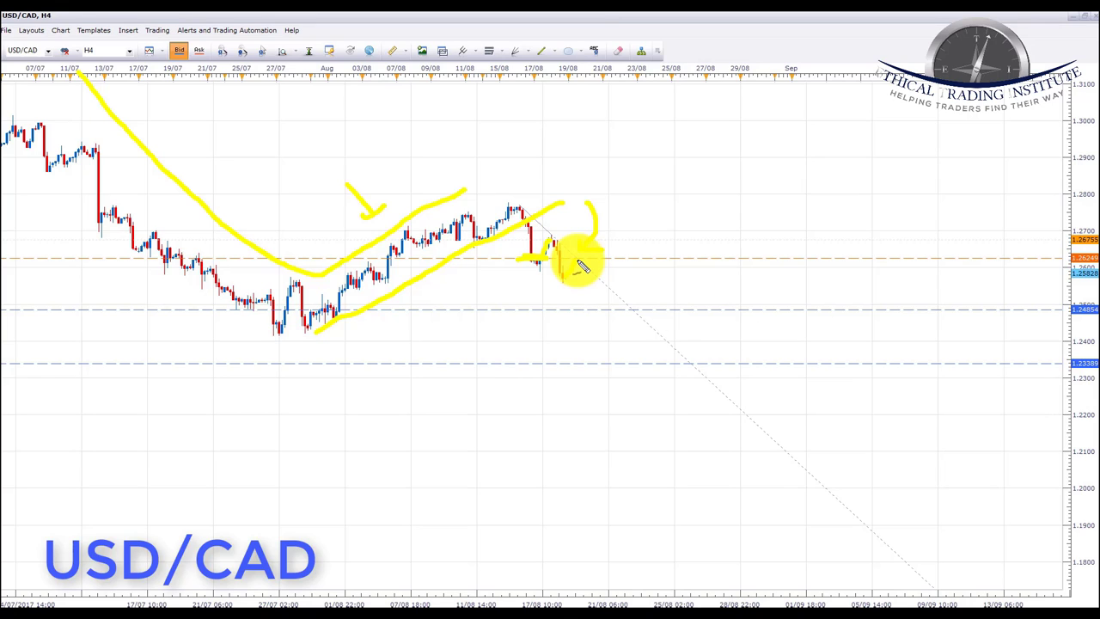
left_click_drag(583, 268, 600, 315)
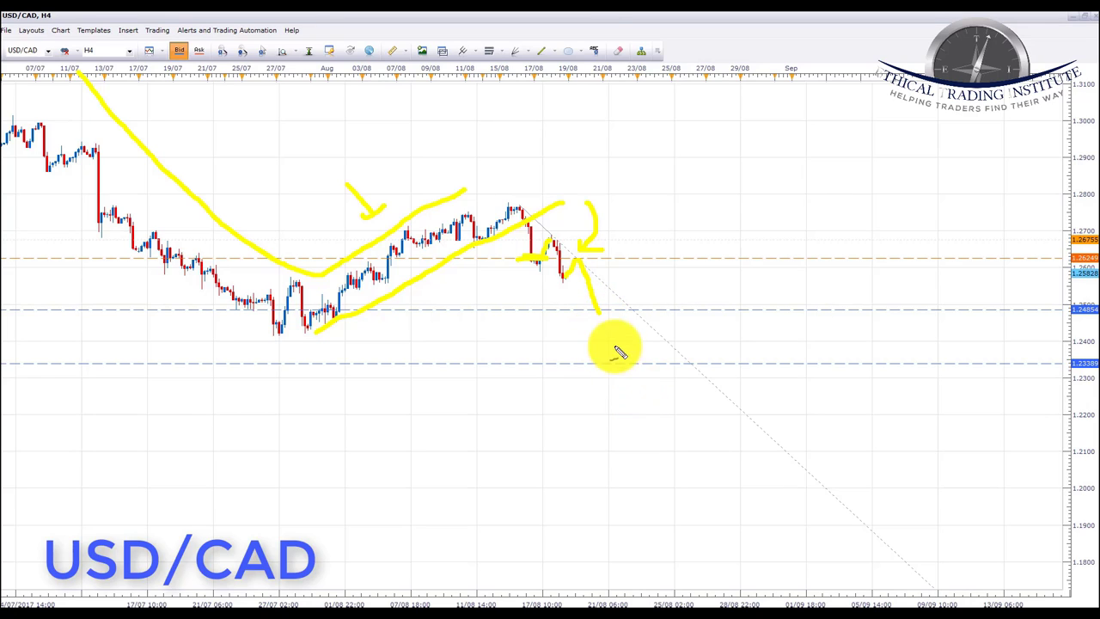
left_click_drag(602, 320, 612, 359)
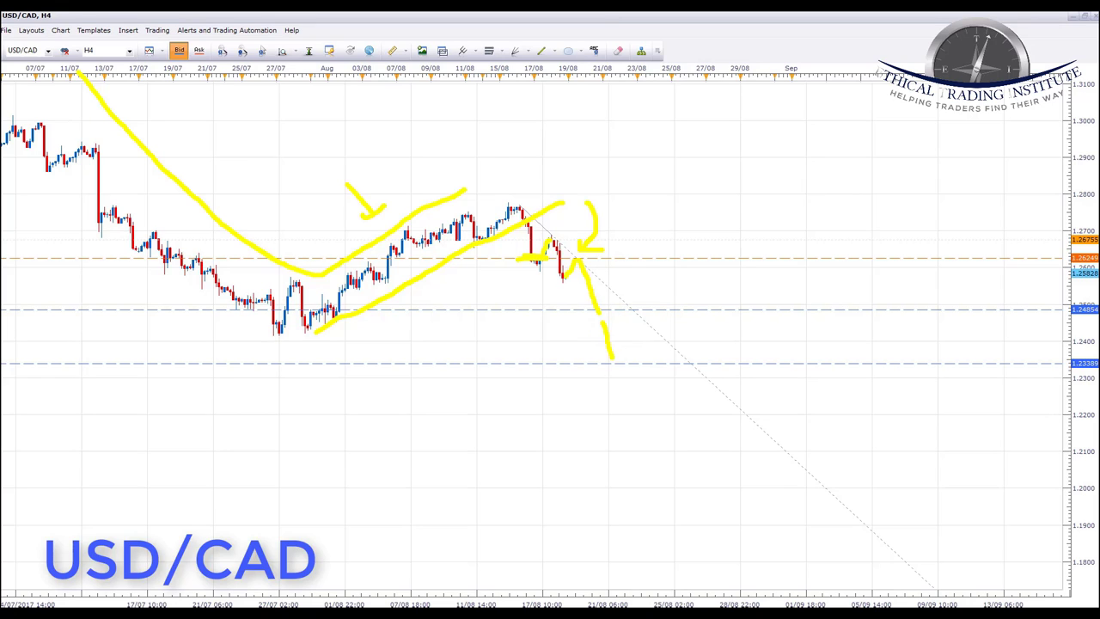
key("Escape")
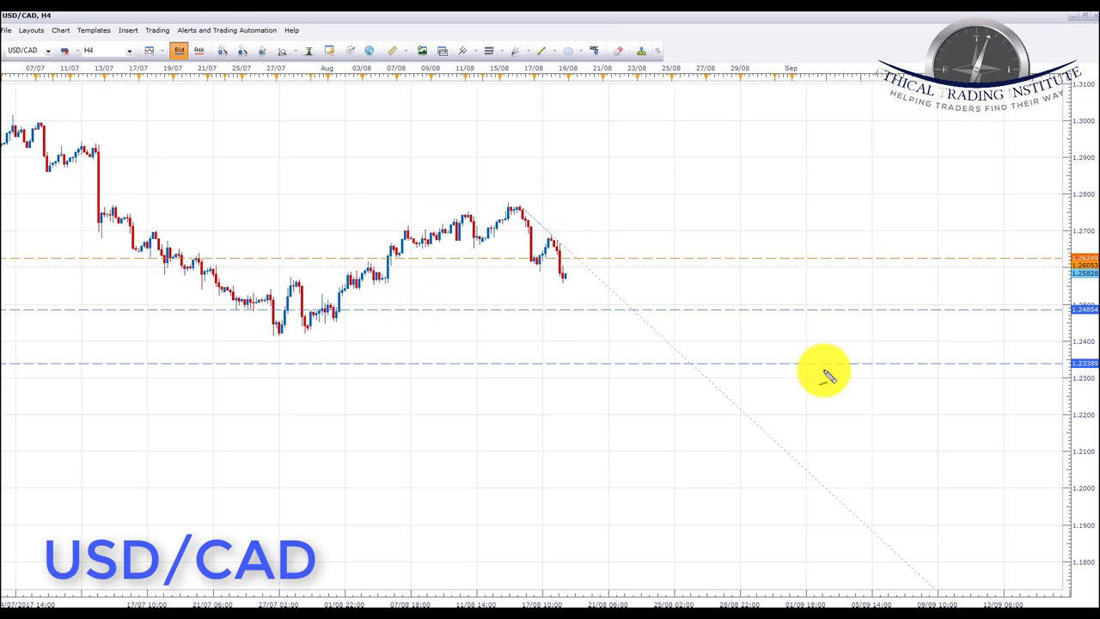
In the empty area of the USD/CAD chart, sketch a rising trendline with price breaking below it, plus a separate upward-curving arrow
left_click_drag(727, 226, 835, 176)
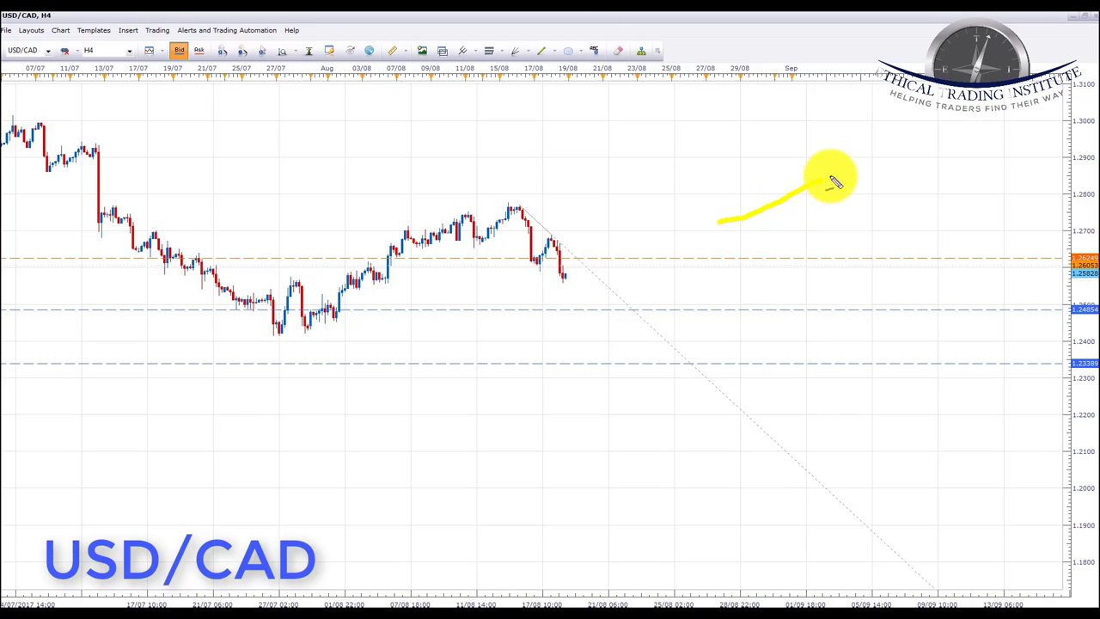
mouse_move(720, 214)
left_mouse_down()
mouse_move(771, 179)
mouse_move(796, 179)
left_mouse_up()
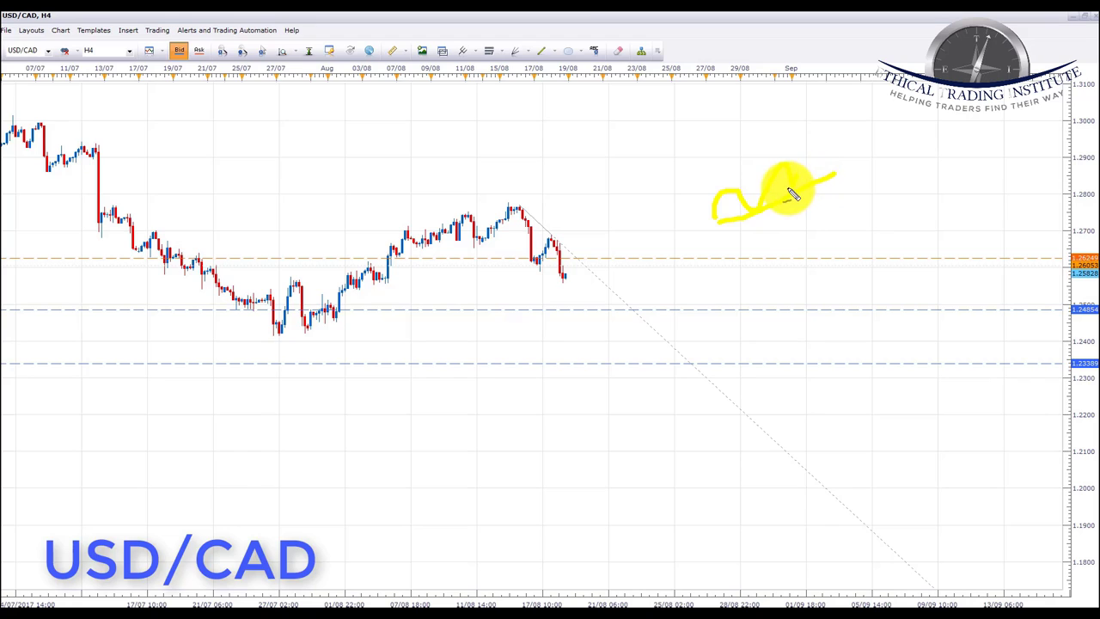
left_click_drag(811, 196, 814, 215)
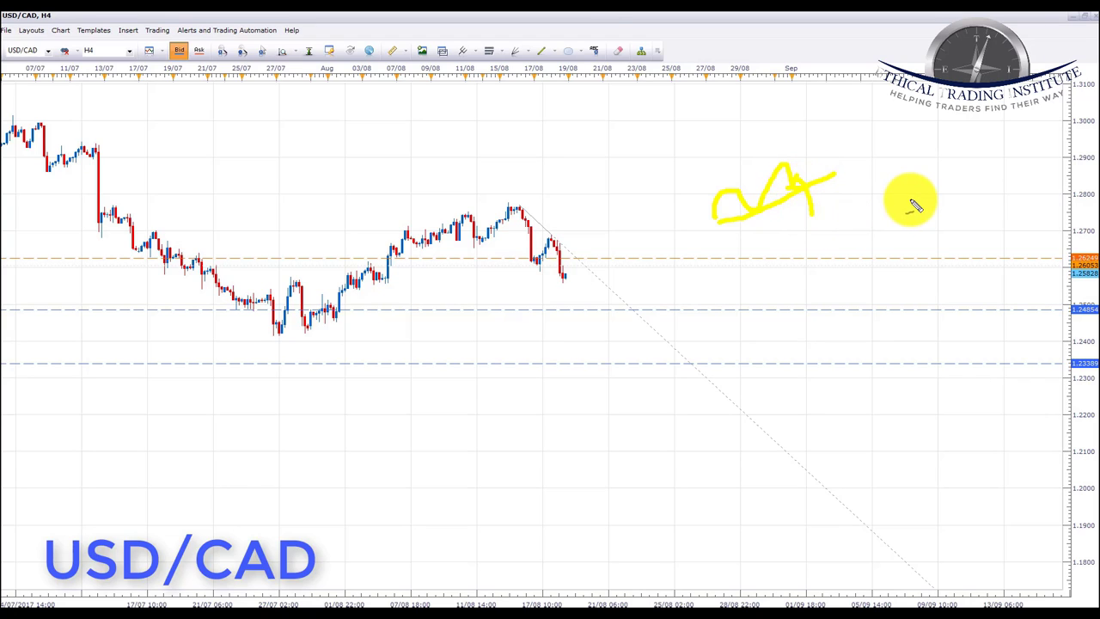
mouse_move(900, 205)
left_mouse_down()
mouse_move(966, 179)
mouse_move(954, 160)
mouse_move(991, 157)
left_mouse_up()
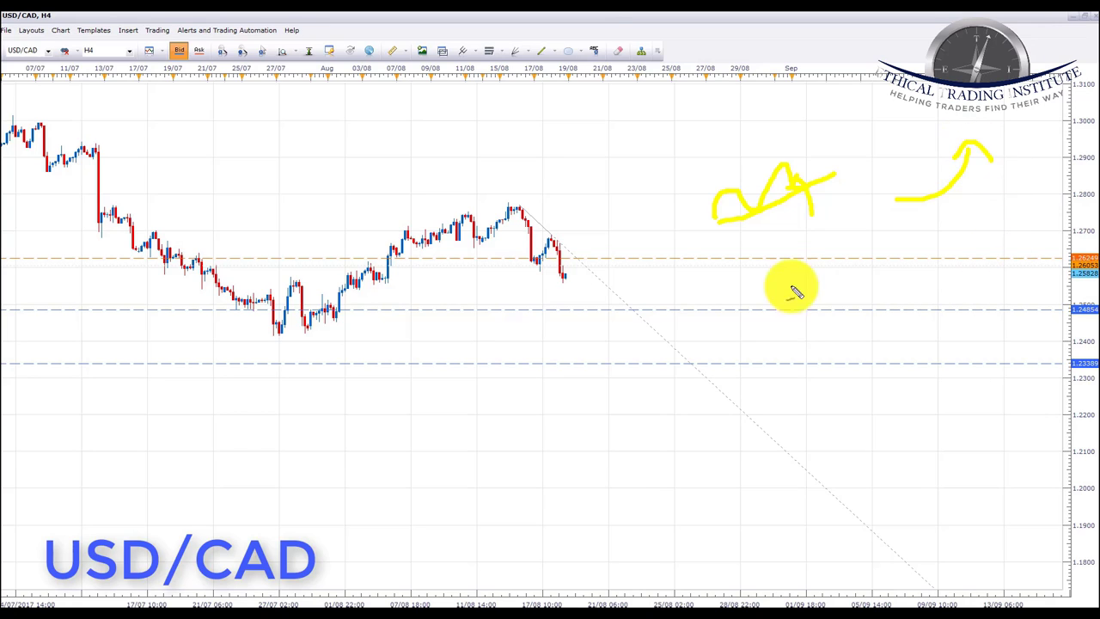
Point an arrow down toward the USD/CAD August rise, underline the 1.24854 and 1.23389 levels, and add a downward arrow below them
left_click_drag(361, 124, 425, 191)
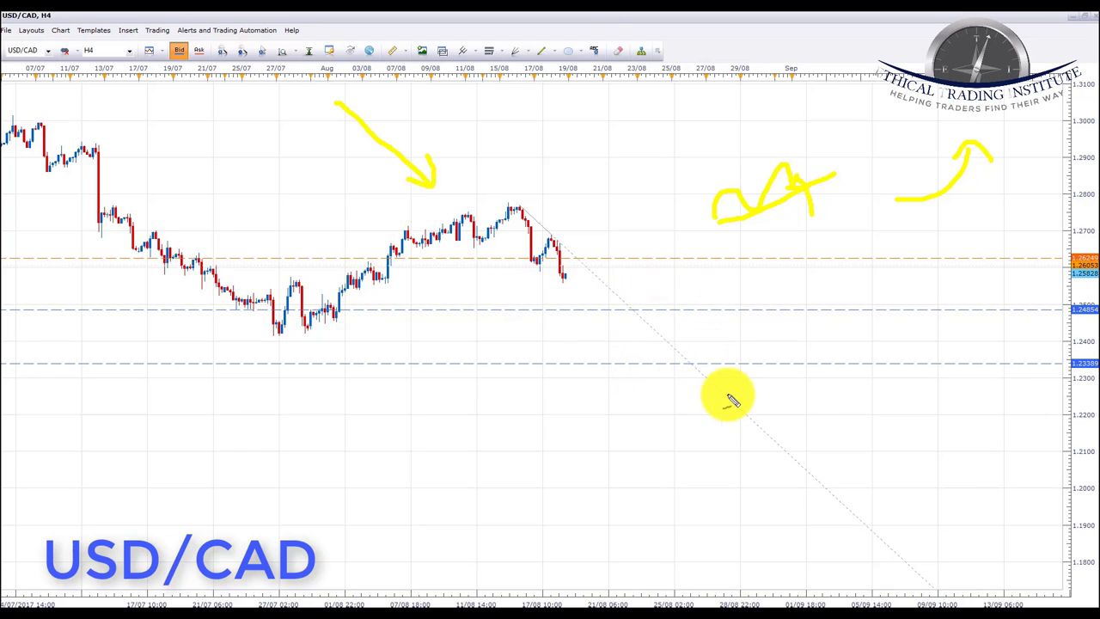
left_click_drag(559, 364, 631, 365)
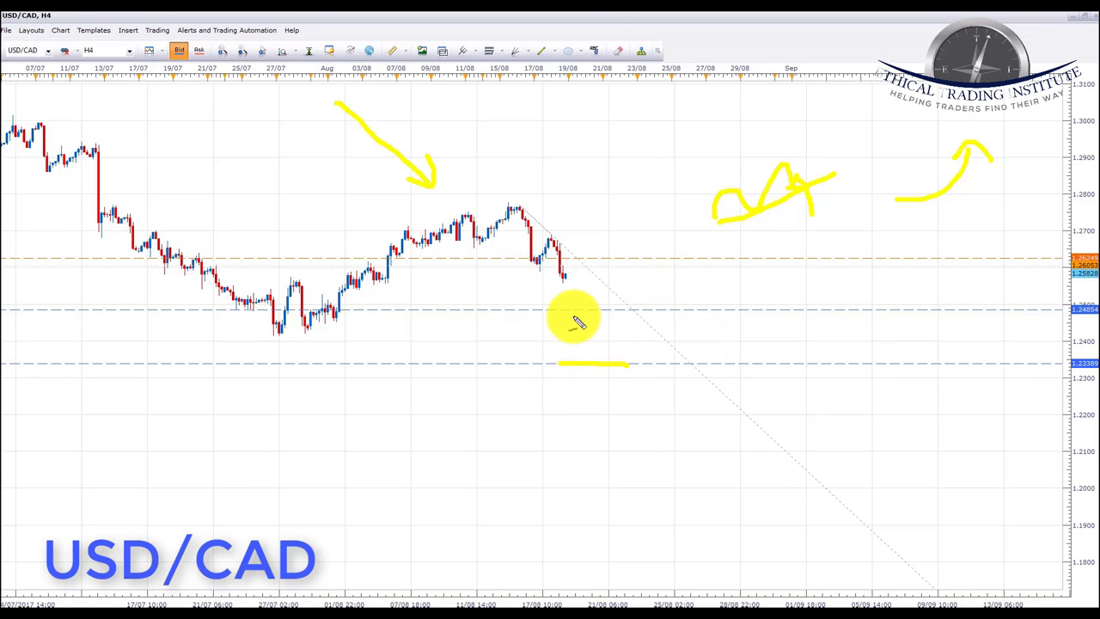
left_click_drag(556, 308, 611, 311)
mouse_move(676, 383)
left_mouse_down()
mouse_move(684, 432)
mouse_move(712, 412)
left_mouse_up()
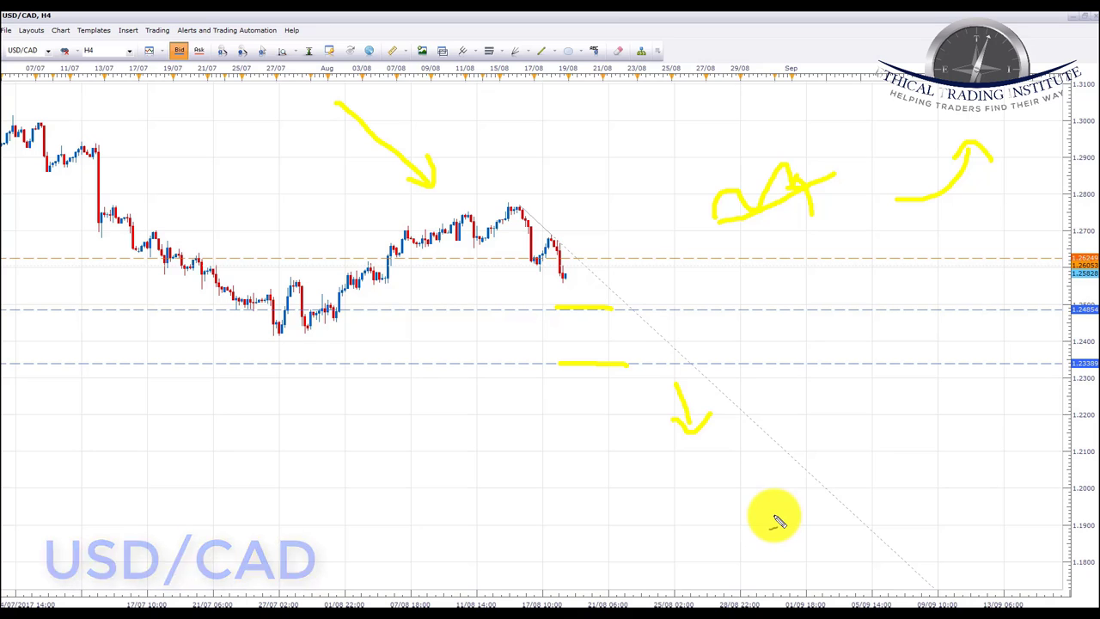